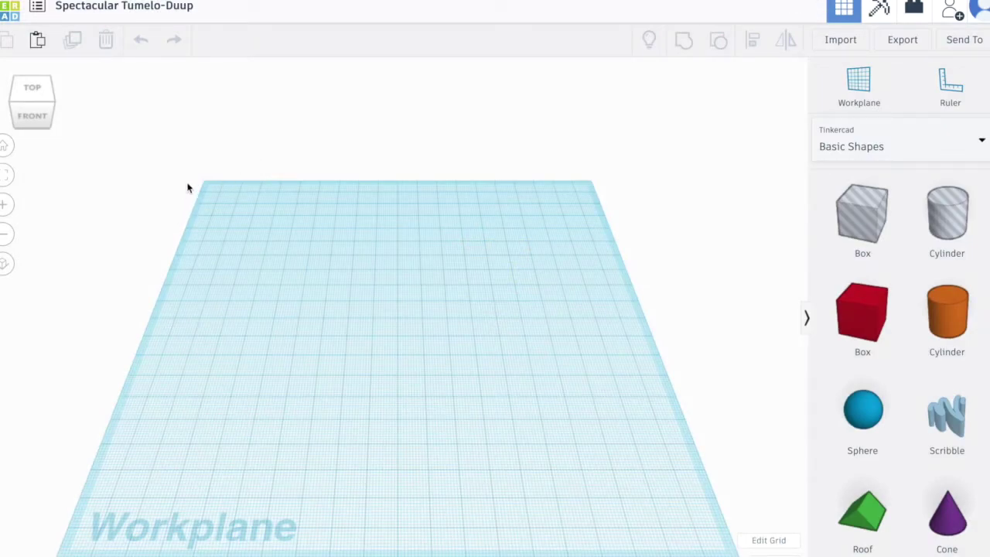
Rename the design to 'spinner' and place an orange cylinder on the workplane.
{"action": "left_click", "coordinate": [127, 6]}
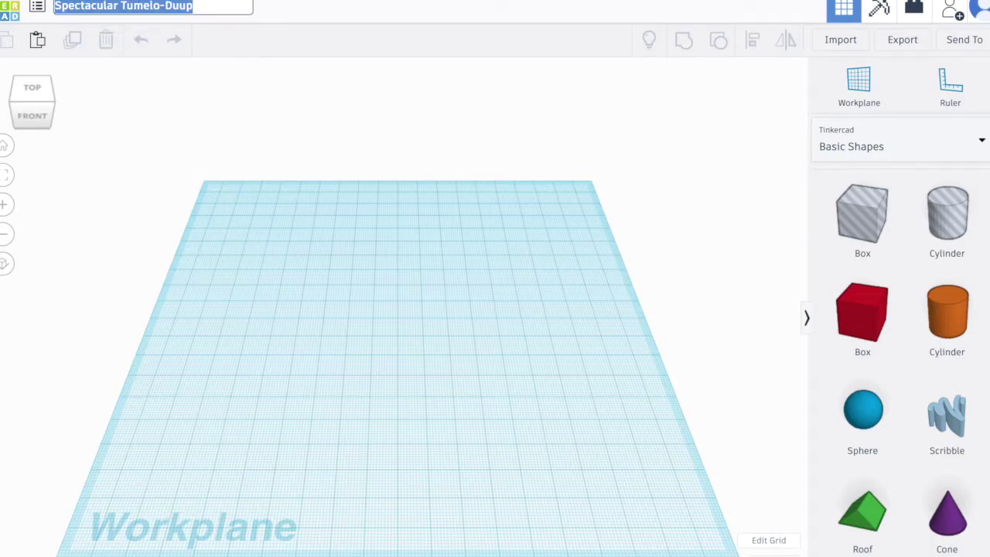
{"action": "type", "text": "spinne"}
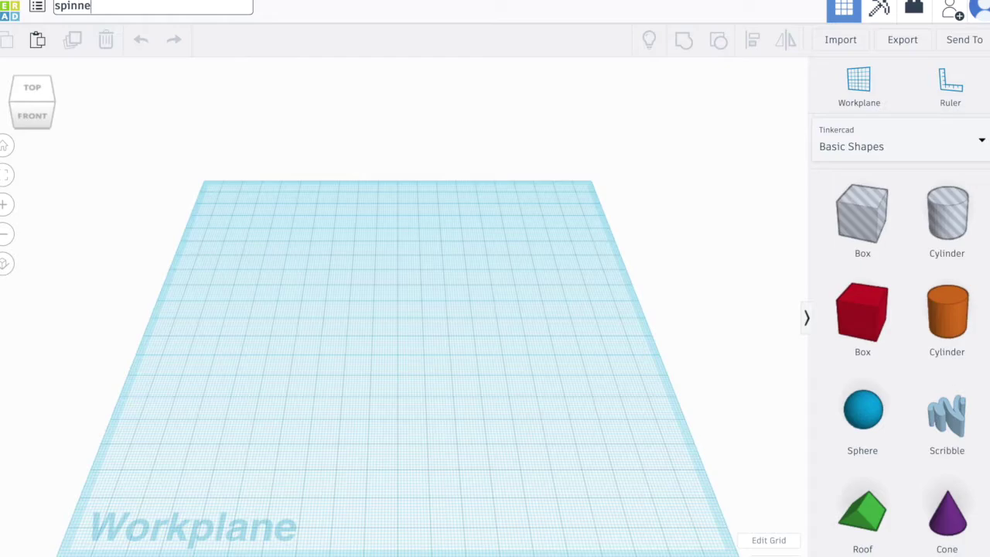
{"action": "type", "text": "r"}
{"action": "left_click", "coordinate": [229, 101]}
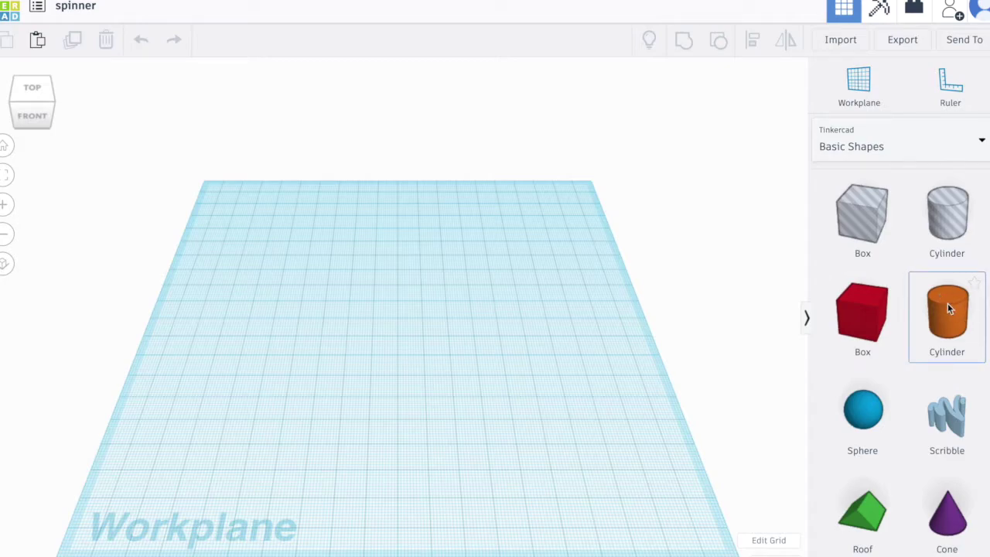
{"action": "left_click_drag", "start_coordinate": [948, 303], "coordinate": [393, 334]}
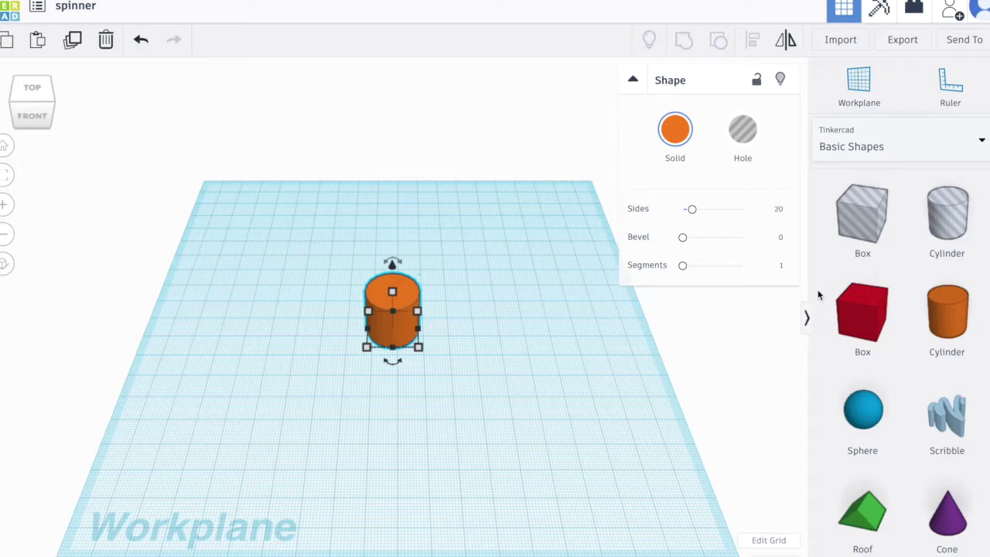
Add a red box beside the orange cylinder, then select the cylinder and zoom to it.
{"action": "left_click_drag", "start_coordinate": [856, 316], "coordinate": [267, 324]}
{"action": "left_click", "coordinate": [413, 378]}
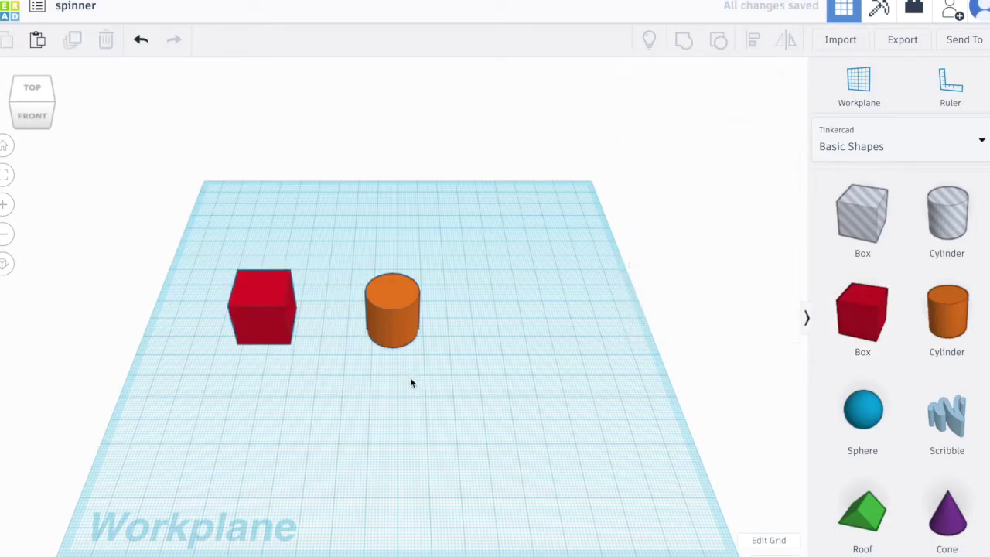
{"action": "left_click", "coordinate": [395, 305]}
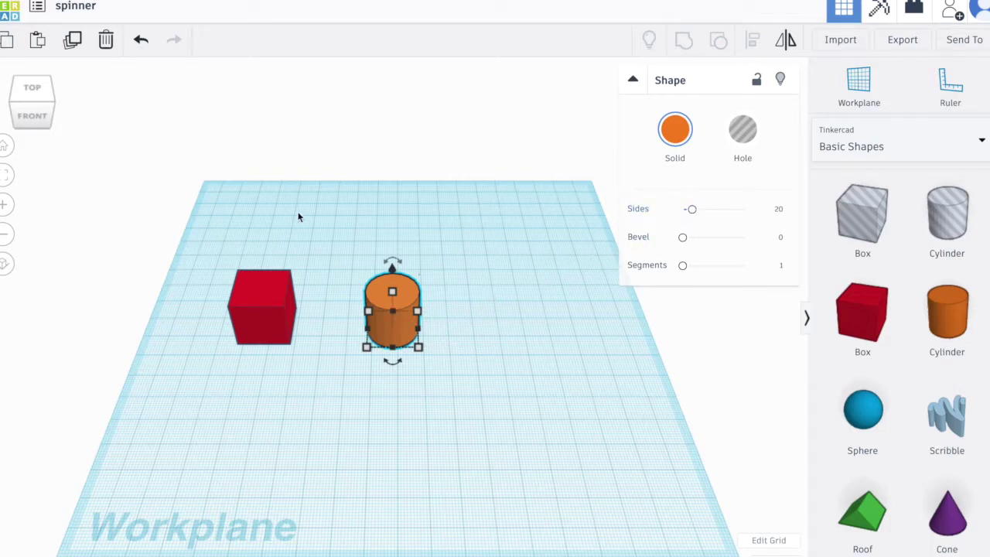
{"action": "left_click", "coordinate": [3, 175]}
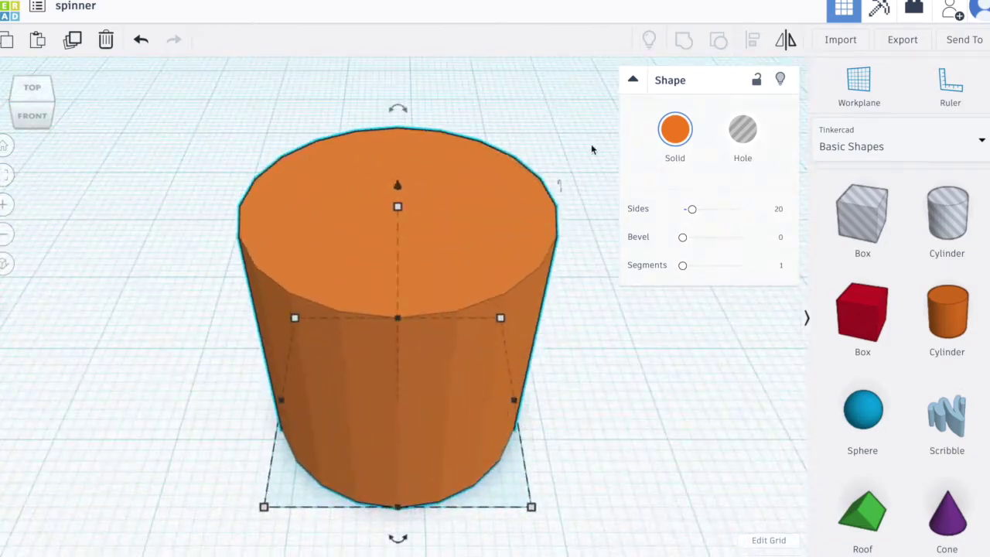
Give the orange cylinder 60 sides and a 1.16 bevel, then start shortening it to 14 mm.
{"action": "left_click_drag", "start_coordinate": [692, 210], "coordinate": [741, 212]}
{"action": "left_click_drag", "start_coordinate": [683, 238], "coordinate": [711, 239]}
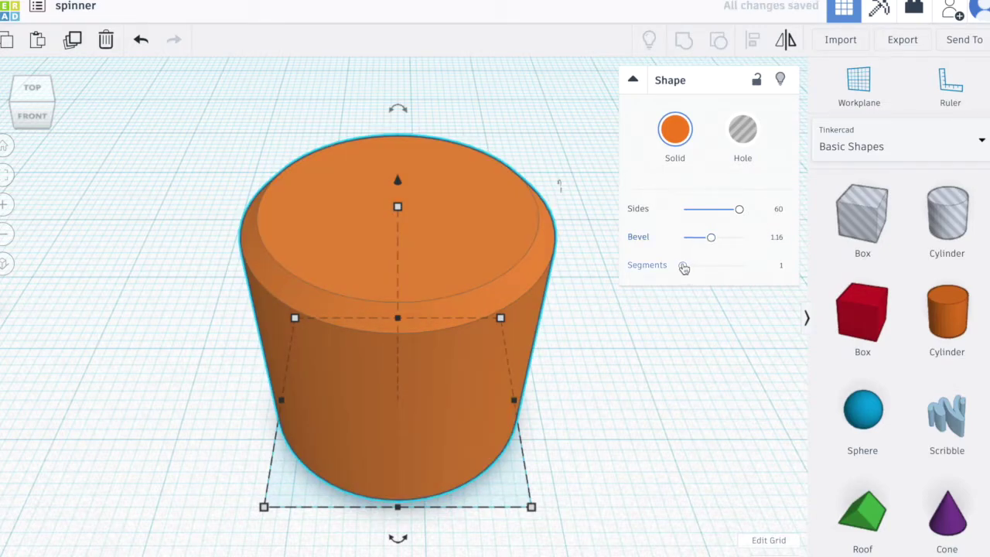
{"action": "mouse_move", "coordinate": [683, 265]}
{"action": "left_mouse_down"}
{"action": "mouse_move", "coordinate": [702, 267]}
{"action": "mouse_move", "coordinate": [683, 266]}
{"action": "left_mouse_up"}
{"action": "scroll", "coordinate": [462, 377], "scroll_direction": "down", "scroll_amount": 4}
{"action": "scroll", "coordinate": [462, 376], "scroll_direction": "down", "scroll_amount": 2}
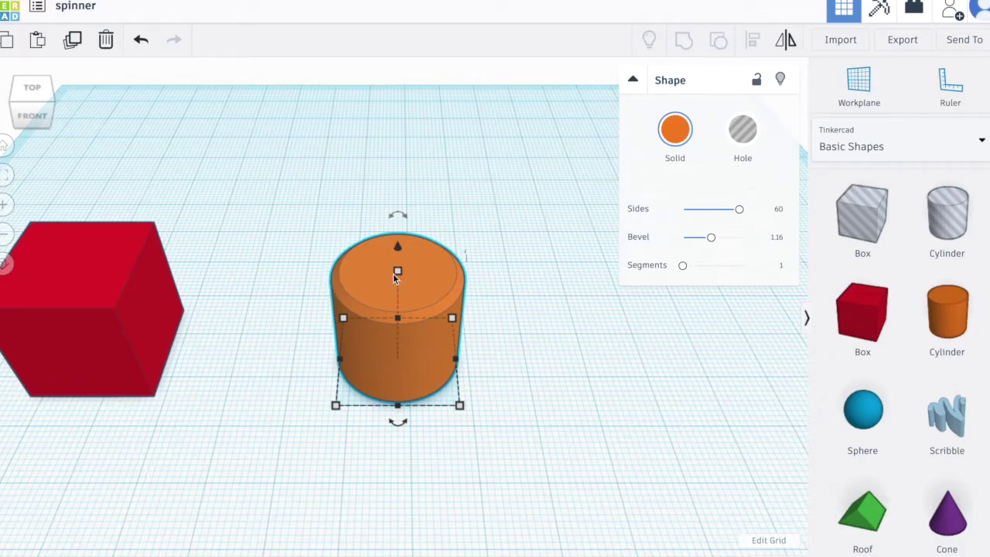
{"action": "left_click_drag", "start_coordinate": [395, 277], "coordinate": [387, 311]}
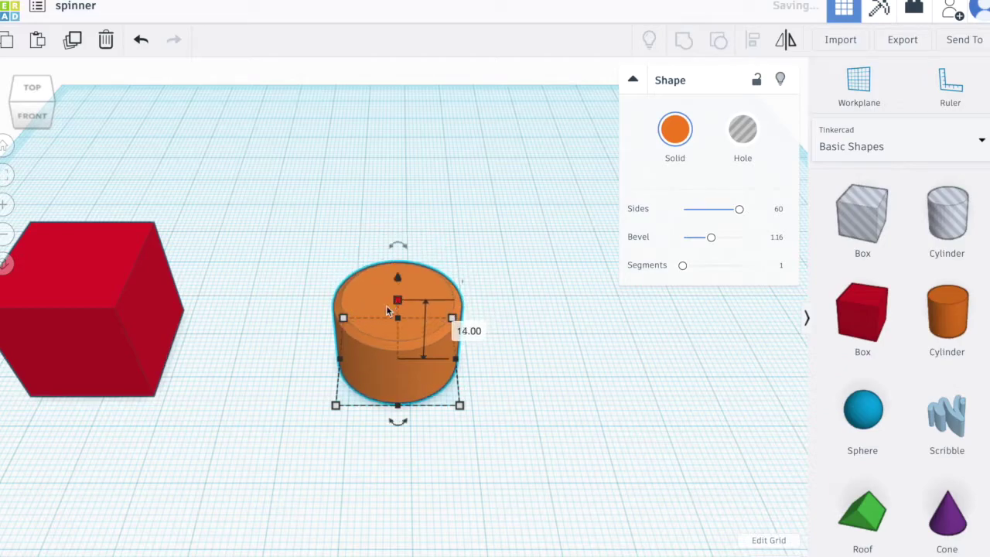
Lift the 14 mm orange cylinder 2 mm off the workplane and rotate it -22.5°.
{"action": "mouse_move", "coordinate": [343, 318]}
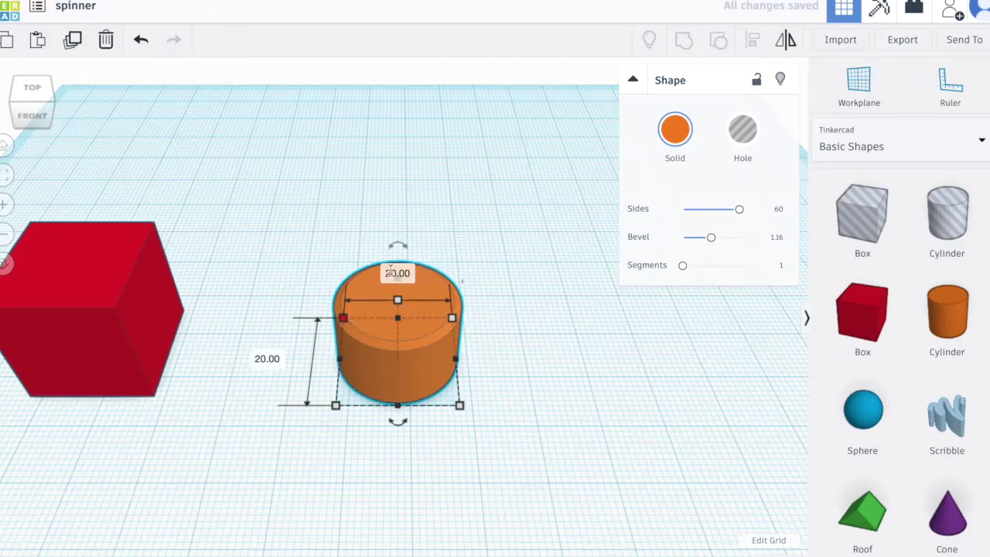
{"action": "left_click", "coordinate": [473, 248]}
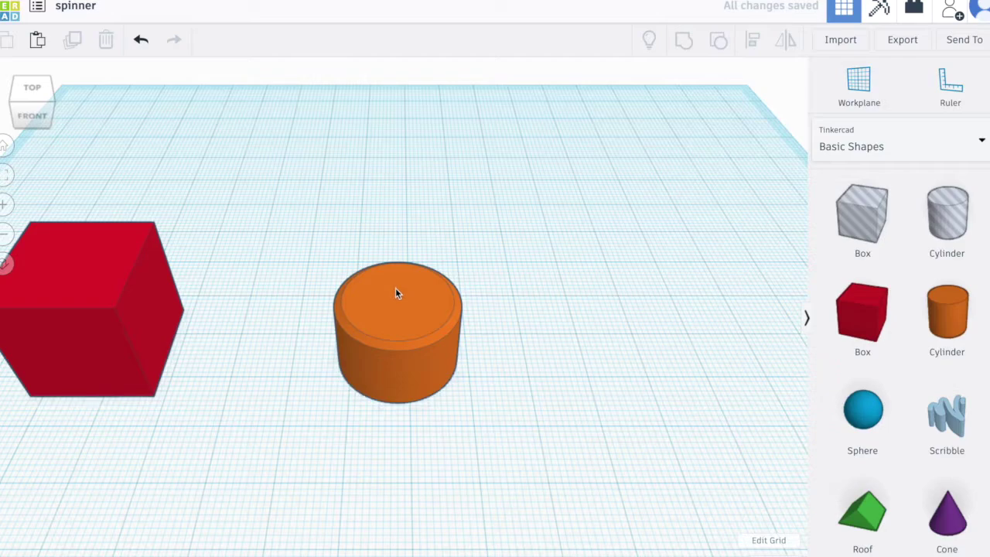
{"action": "left_click", "coordinate": [402, 285]}
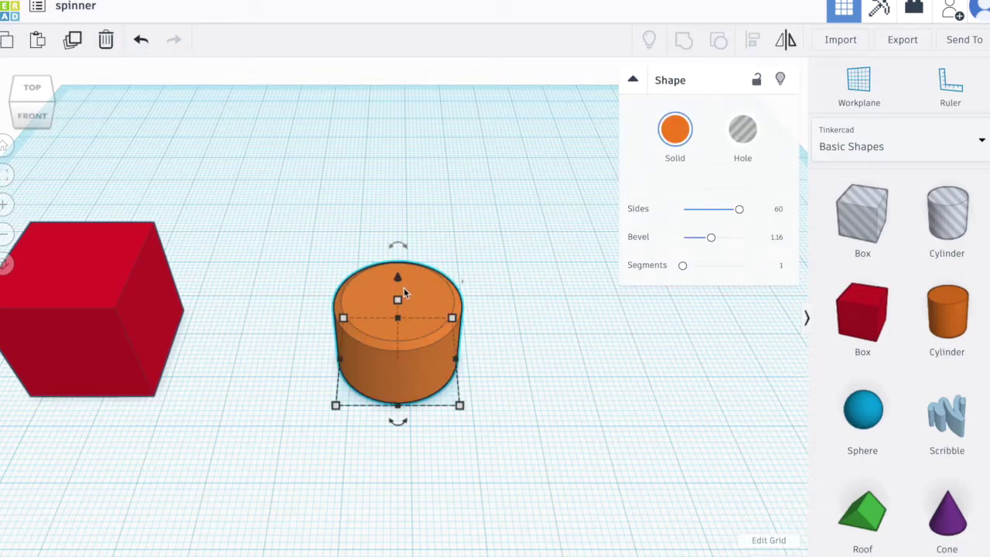
{"action": "left_click_drag", "start_coordinate": [398, 278], "coordinate": [422, 241]}
{"action": "left_click_drag", "start_coordinate": [397, 417], "coordinate": [430, 406]}
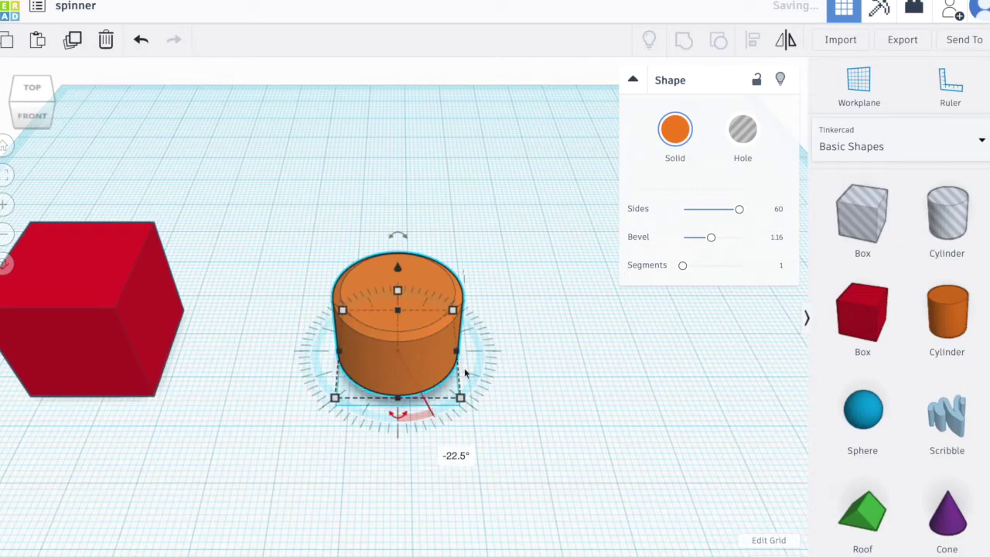
{"action": "left_click", "coordinate": [503, 404]}
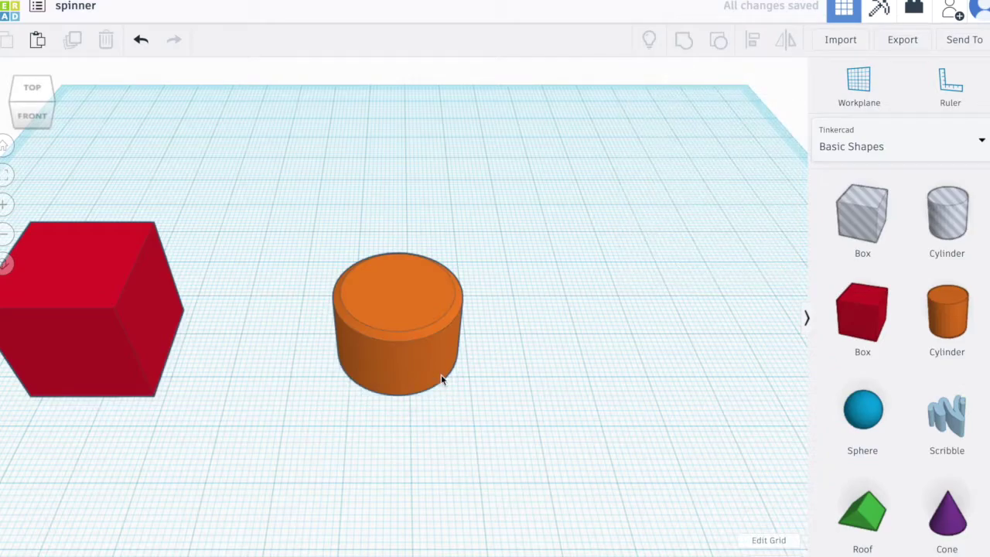
Change both 19.99 footprint dimensions of the orange cylinder to 20 mm.
{"action": "left_click", "coordinate": [424, 358]}
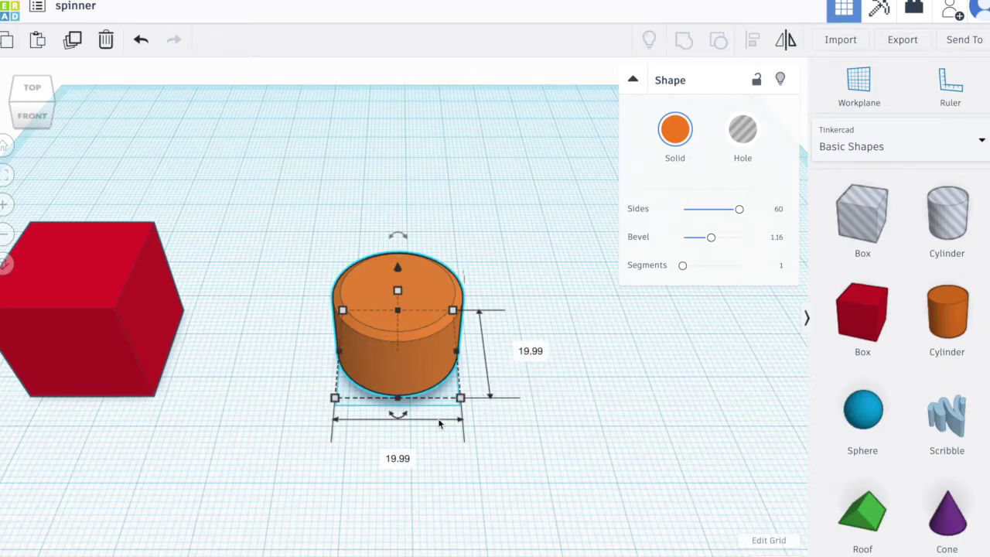
{"action": "left_click", "coordinate": [400, 458]}
{"action": "type", "text": "20"}
{"action": "key", "text": "Return"}
{"action": "left_click", "coordinate": [532, 352]}
{"action": "type", "text": "20"}
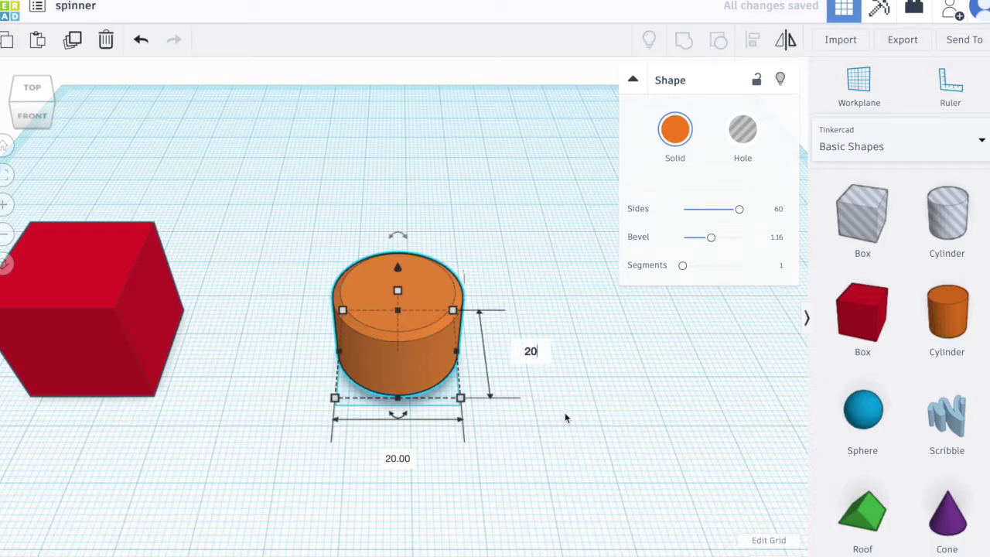
{"action": "key", "text": "Return"}
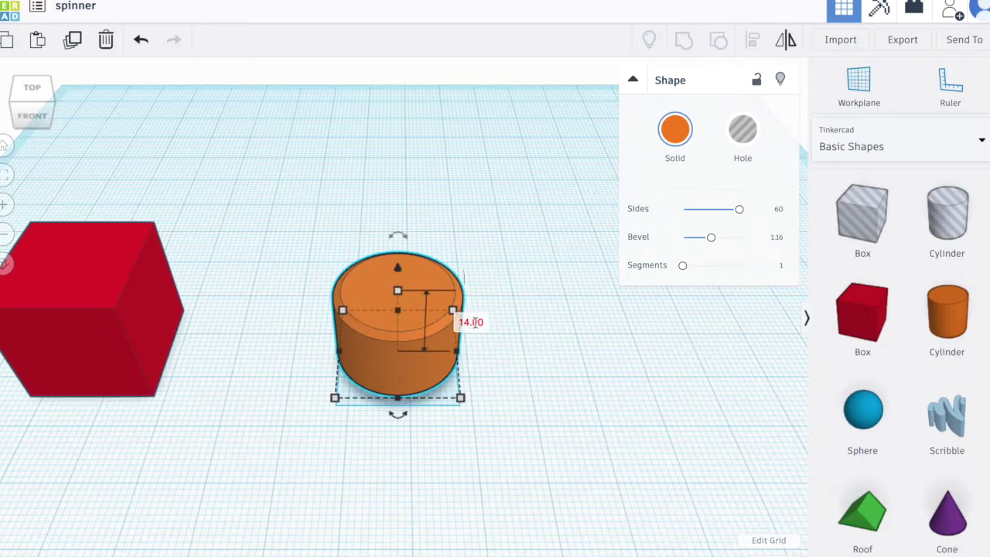
Duplicate the orange cylinder in place.
{"action": "left_click", "coordinate": [526, 335]}
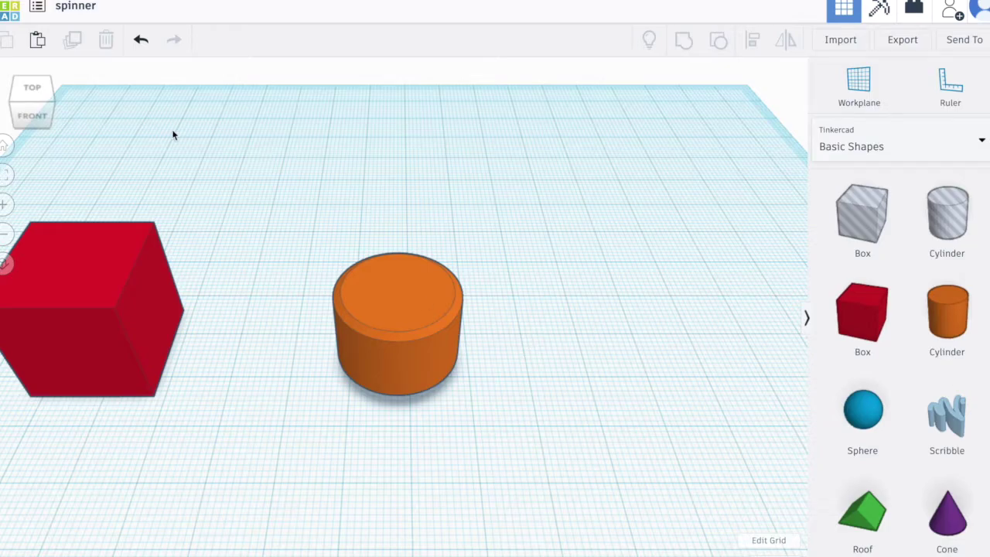
{"action": "left_click", "coordinate": [379, 301]}
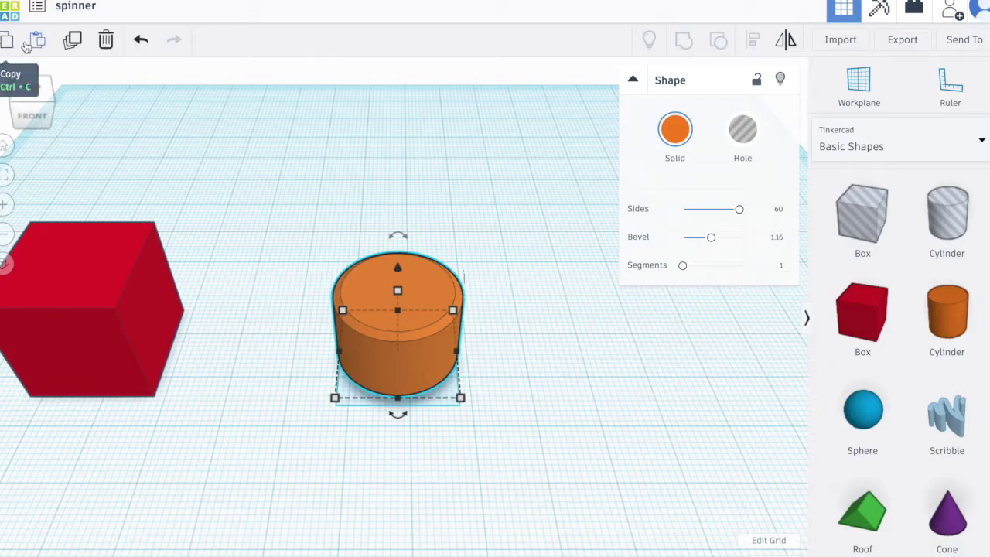
{"action": "left_click", "coordinate": [72, 46]}
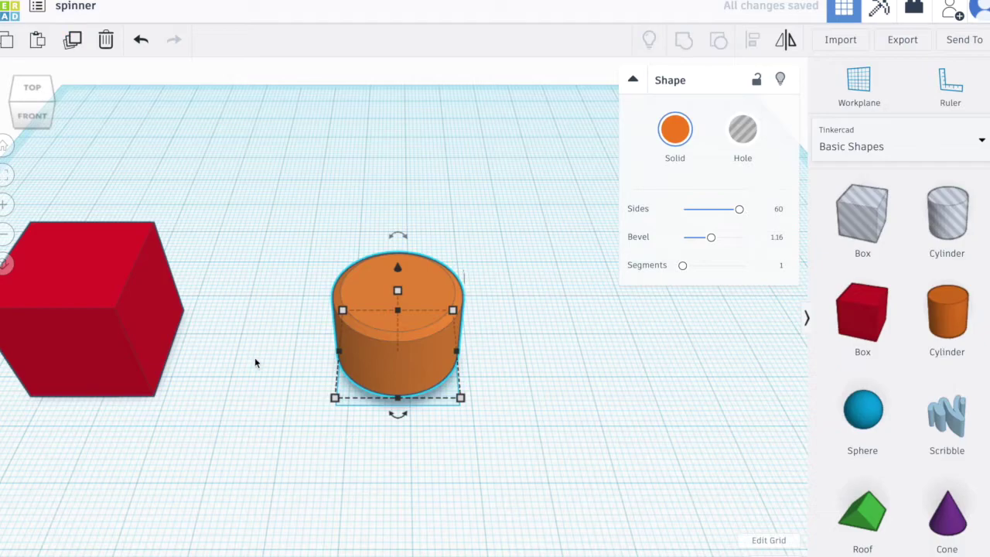
Move the copied cylinder right to overlap the original and colour it red.
{"action": "left_click_drag", "start_coordinate": [419, 359], "coordinate": [498, 339]}
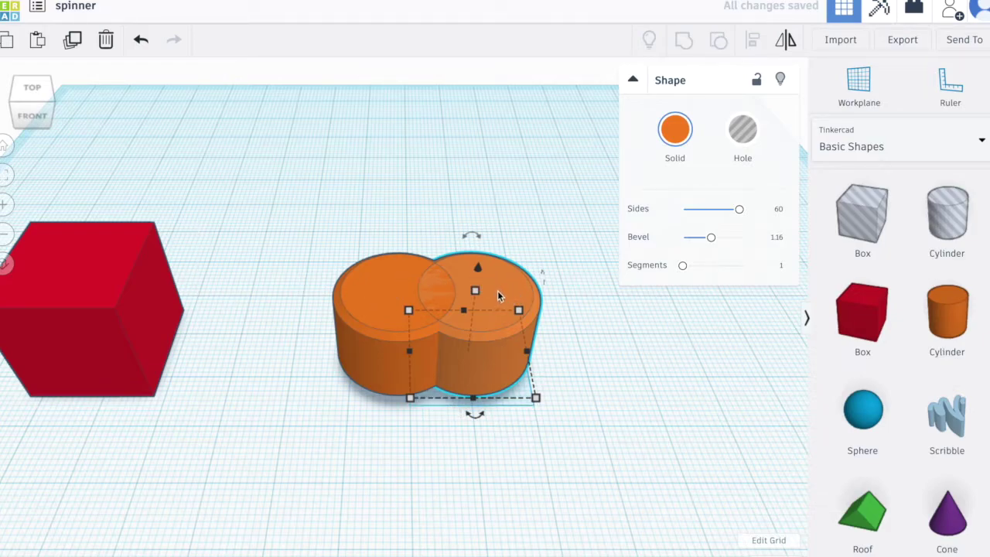
{"action": "mouse_move", "coordinate": [497, 290]}
{"action": "left_mouse_down"}
{"action": "mouse_move", "coordinate": [529, 292]}
{"action": "mouse_move", "coordinate": [515, 297]}
{"action": "left_mouse_up"}
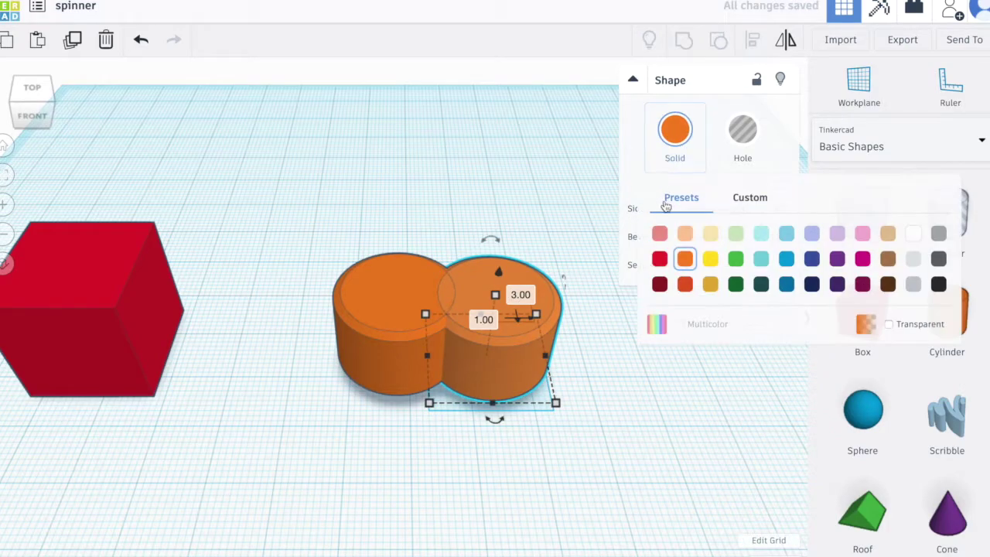
{"action": "left_click", "coordinate": [660, 260]}
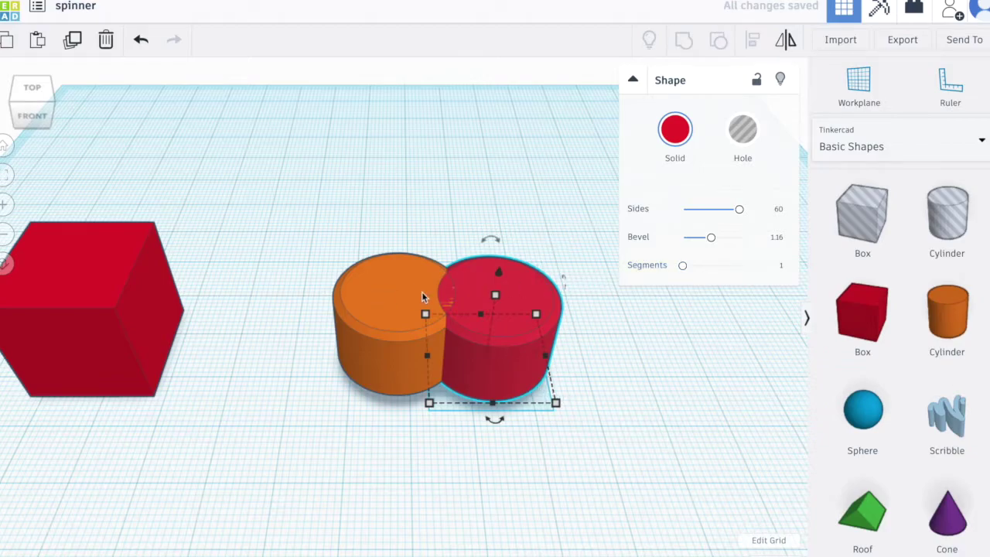
Resize the red cylinder to a 16 × 16 mm footprint and 18 mm height.
{"action": "mouse_move", "coordinate": [536, 314]}
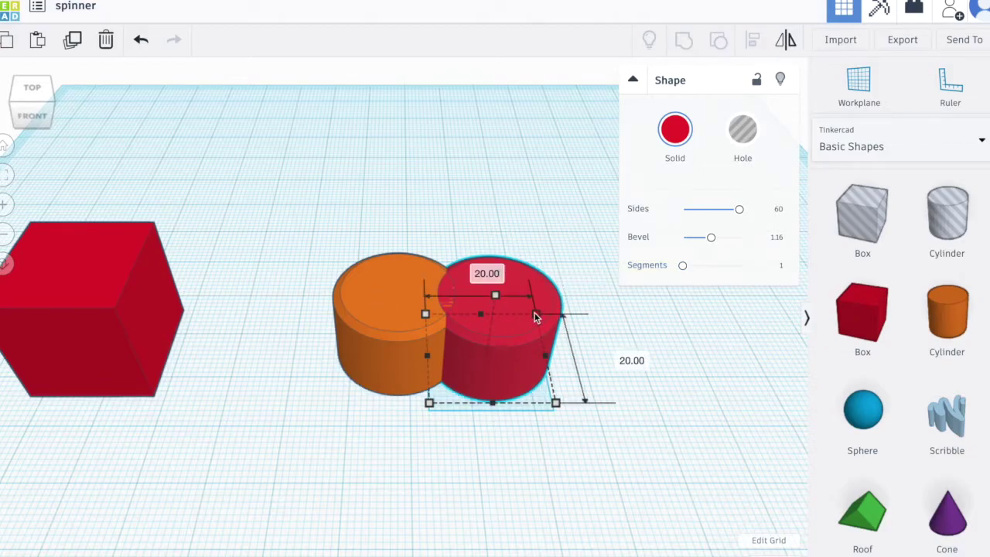
{"action": "left_click_drag", "start_coordinate": [533, 314], "coordinate": [521, 325]}
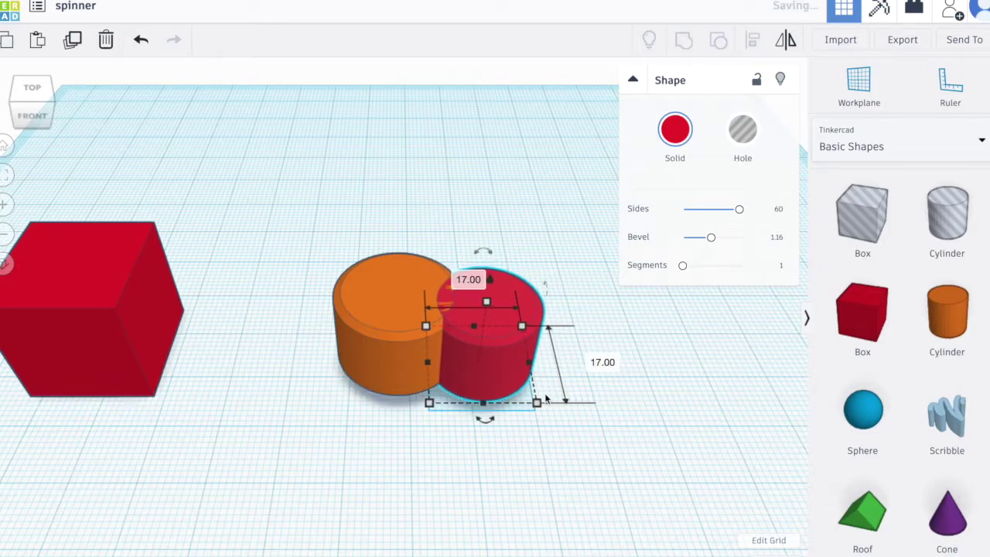
{"action": "mouse_move", "coordinate": [537, 402]}
{"action": "left_click_drag", "start_coordinate": [537, 402], "coordinate": [529, 398]}
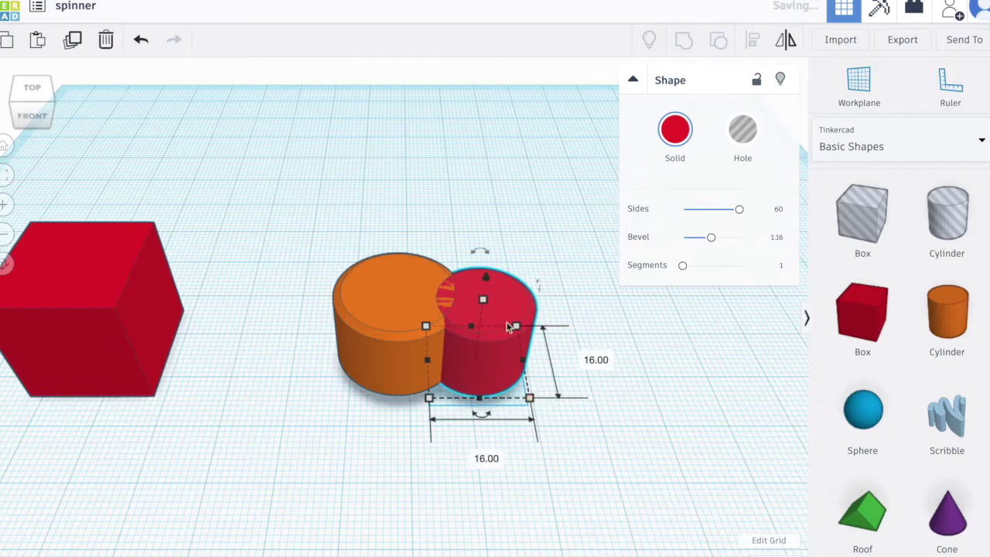
{"action": "left_click_drag", "start_coordinate": [484, 303], "coordinate": [478, 286]}
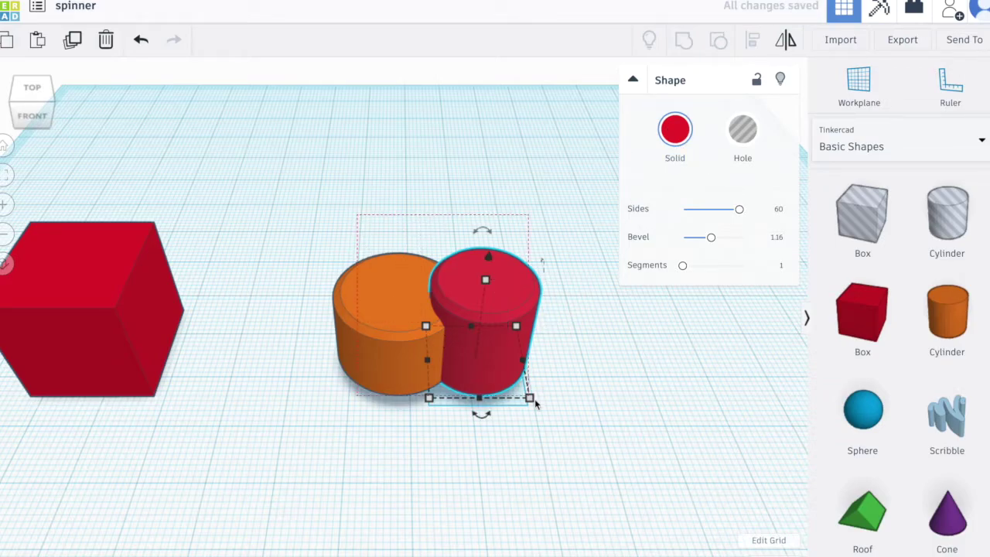
{"action": "left_click", "coordinate": [387, 340], "text": "shift"}
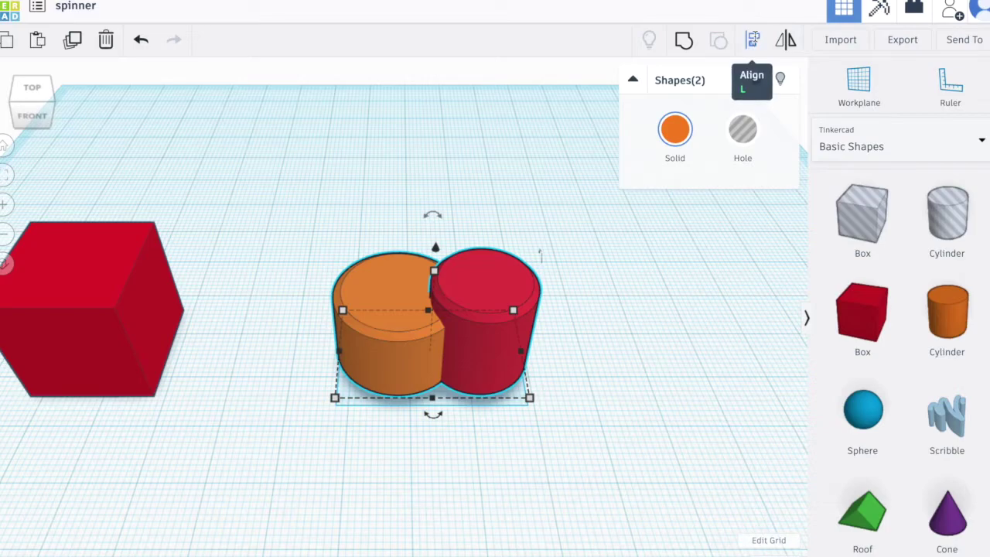
Centre the red cylinder inside the orange one using the Align tool's middle handles.
{"action": "left_click", "coordinate": [752, 43]}
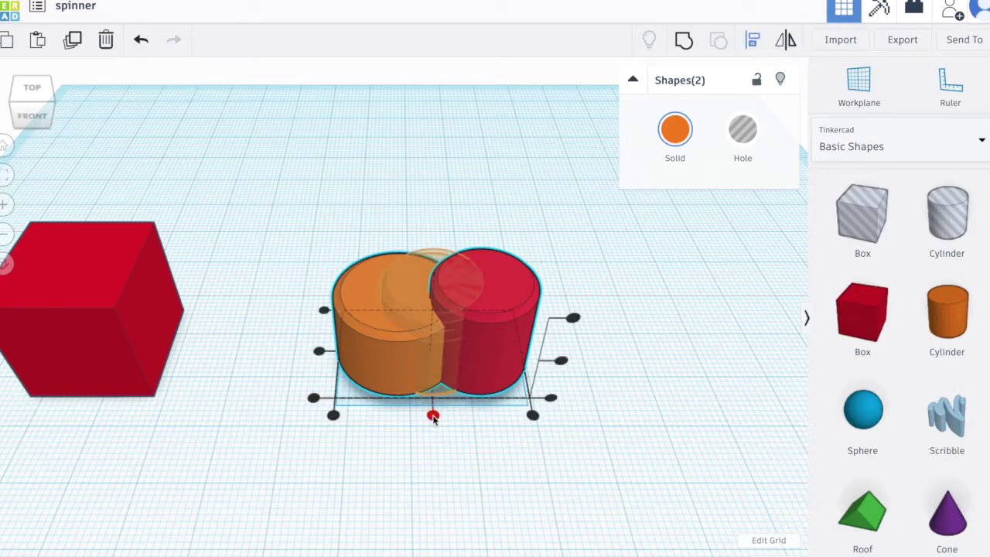
{"action": "left_click", "coordinate": [434, 415]}
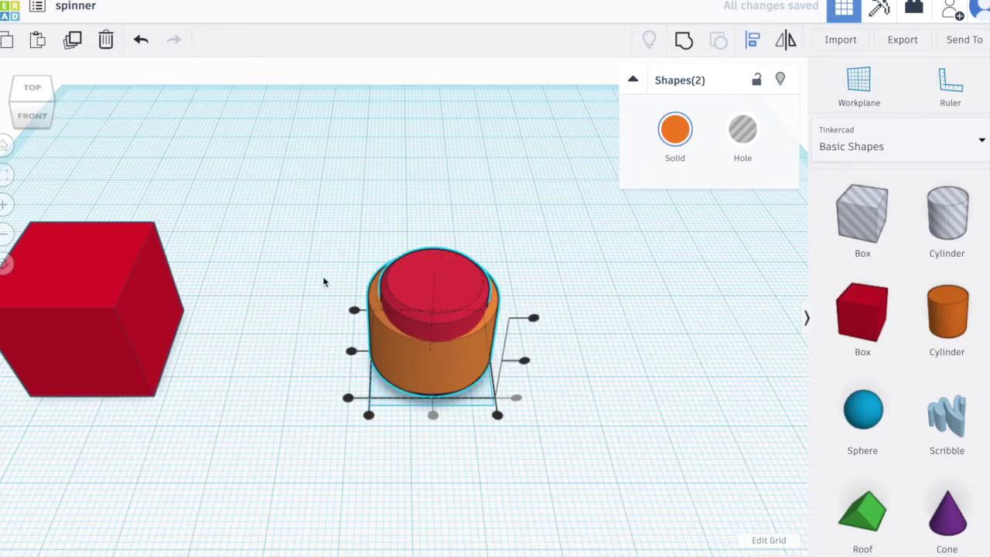
{"action": "right_click_drag", "start_coordinate": [324, 282], "coordinate": [358, 404]}
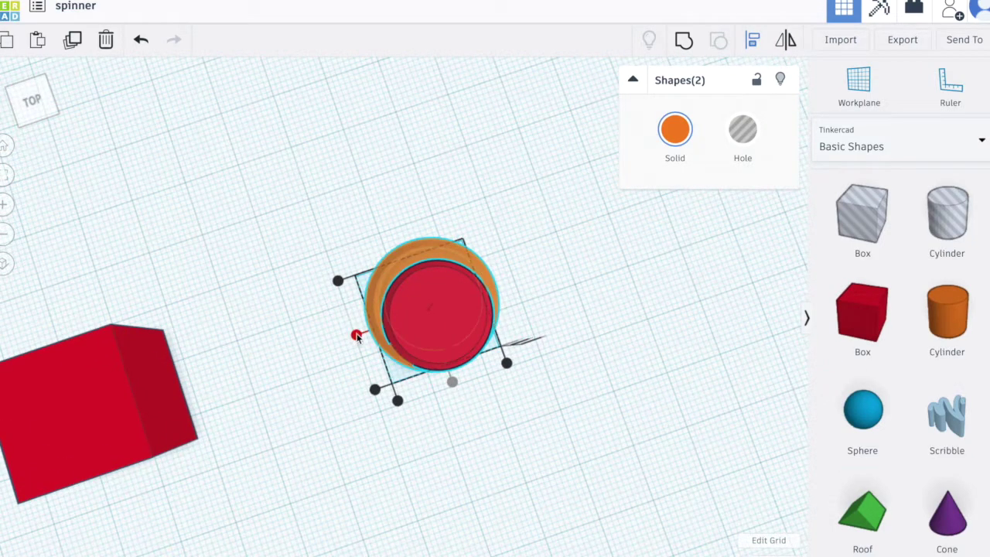
{"action": "left_click", "coordinate": [356, 335]}
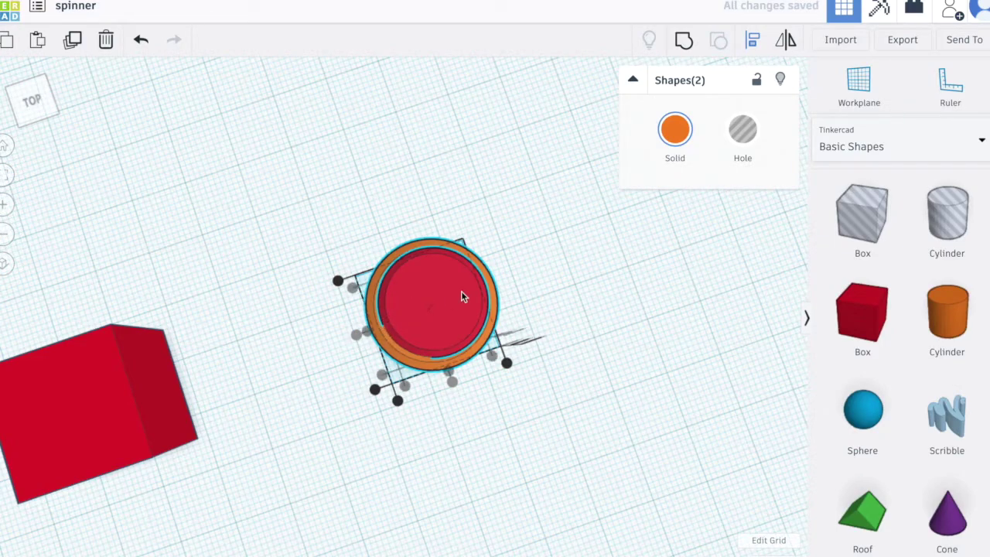
{"action": "left_click", "coordinate": [560, 259]}
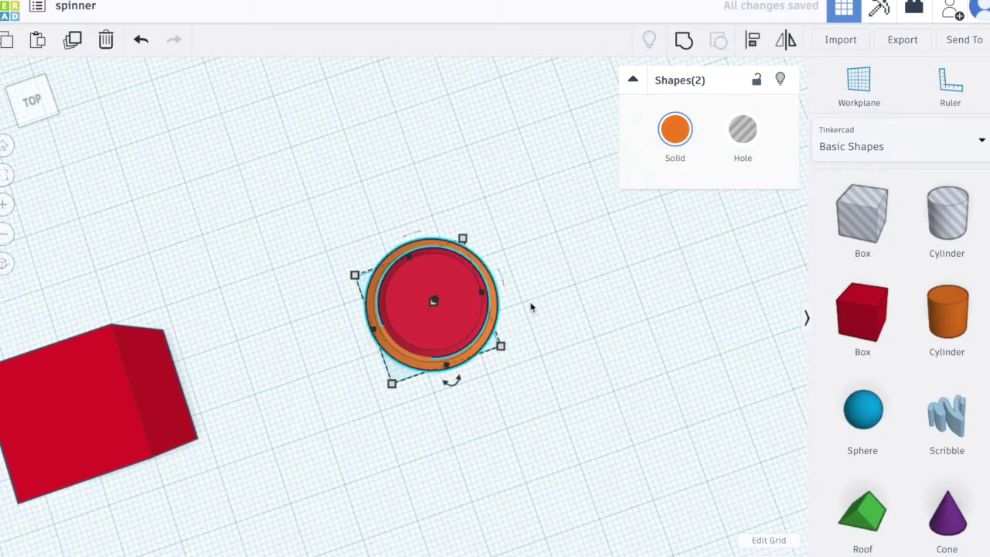
{"action": "right_click_drag", "start_coordinate": [531, 308], "coordinate": [522, 230]}
{"action": "left_click", "coordinate": [540, 230]}
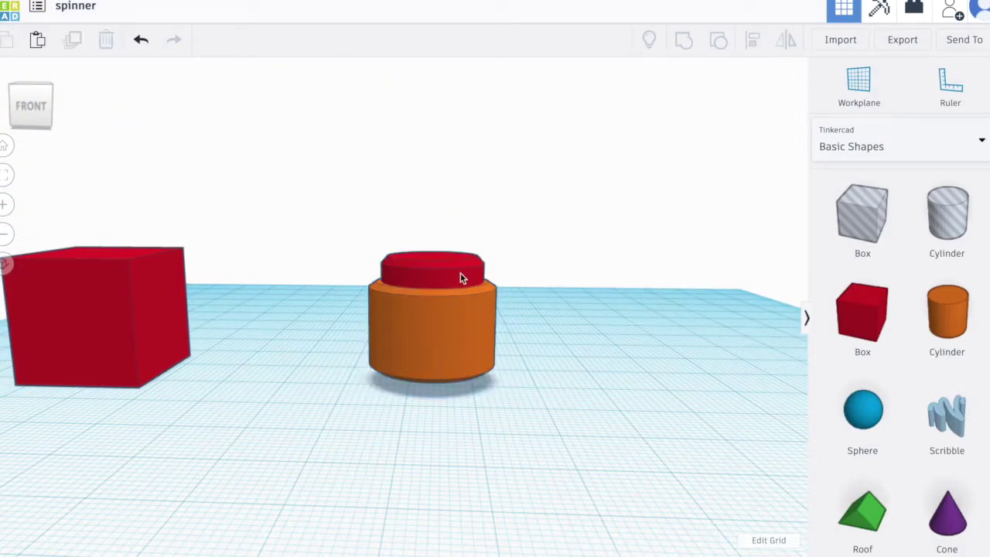
{"action": "left_click", "coordinate": [449, 280]}
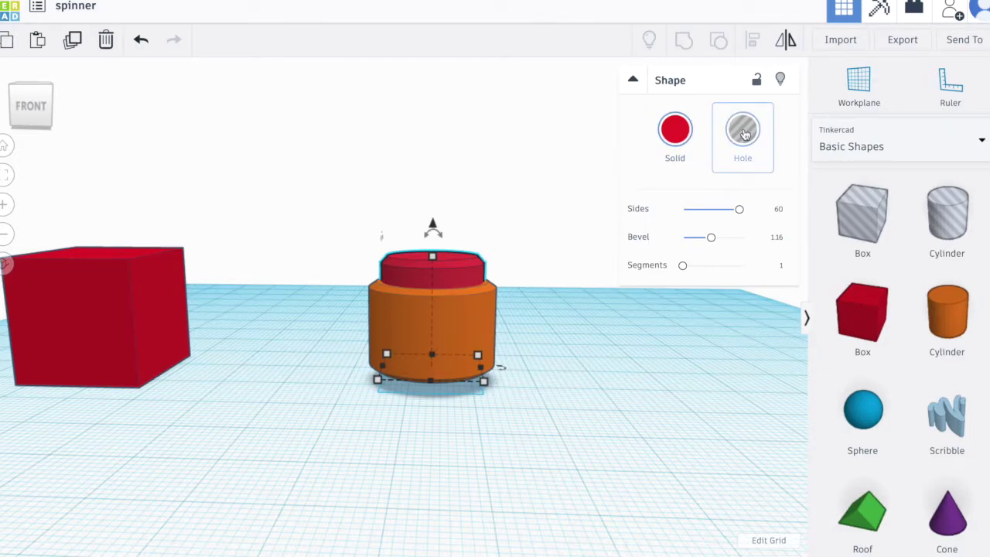
Turn the red cylinder into a hole and lower it to 1 mm above the workplane.
{"action": "left_click", "coordinate": [746, 133]}
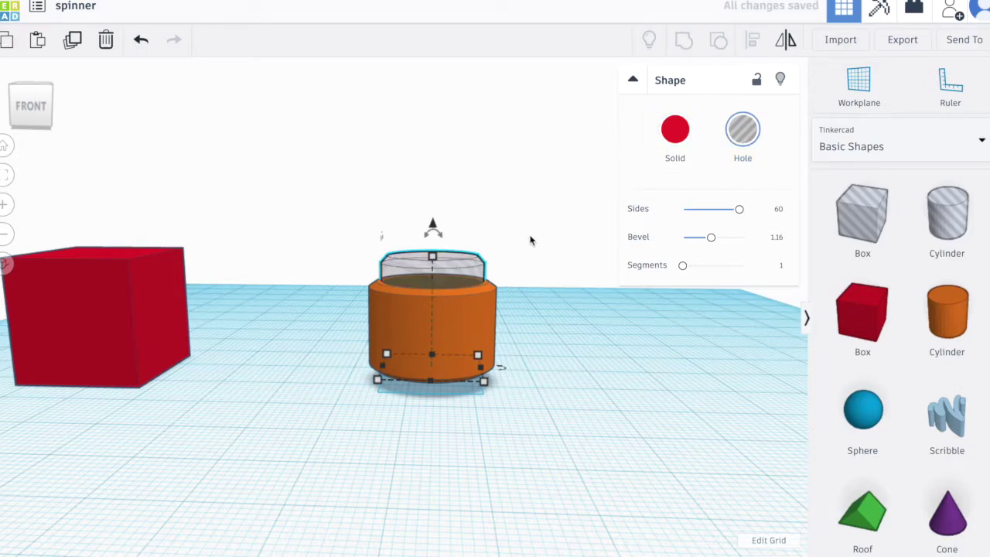
{"action": "right_click_drag", "start_coordinate": [510, 260], "coordinate": [464, 255]}
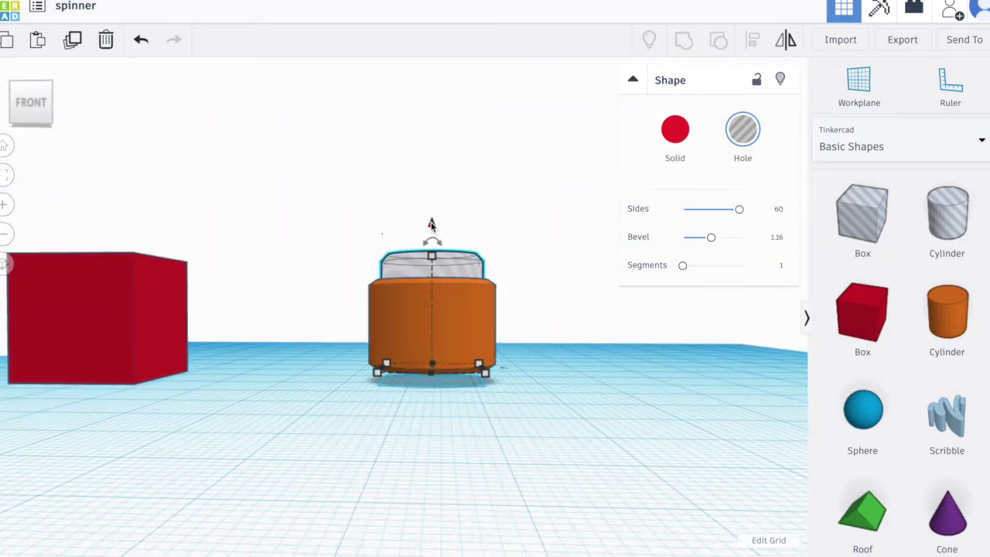
{"action": "left_click_drag", "start_coordinate": [432, 224], "coordinate": [432, 232]}
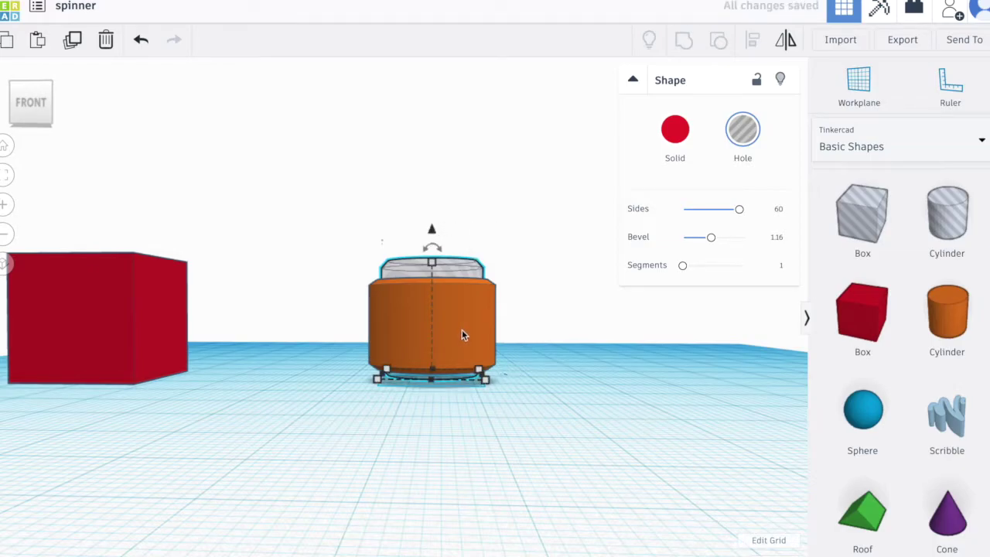
{"action": "right_click_drag", "start_coordinate": [462, 329], "coordinate": [511, 309]}
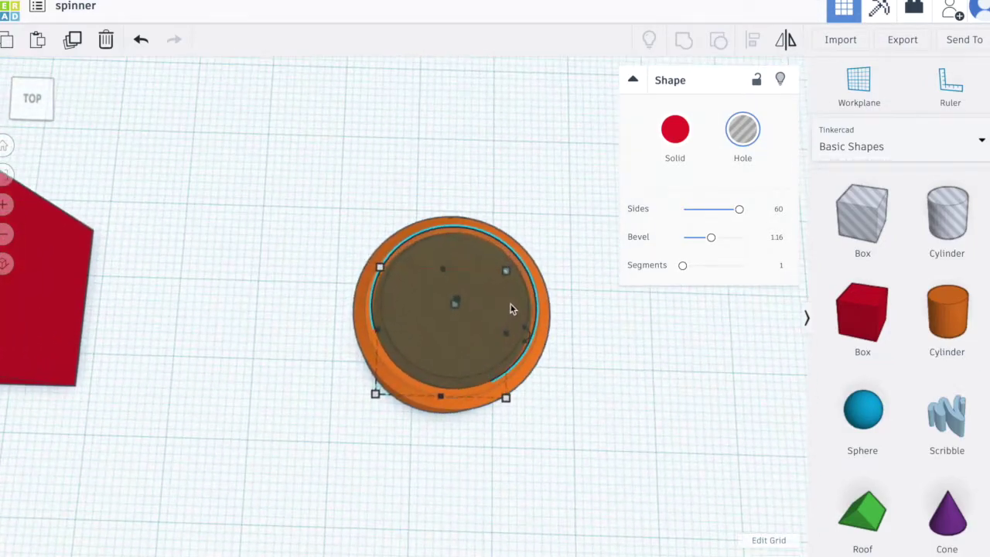
Group the orange cylinder and hole into a hollow ring, ungrouping and regrouping to verify.
{"action": "left_click", "coordinate": [430, 186]}
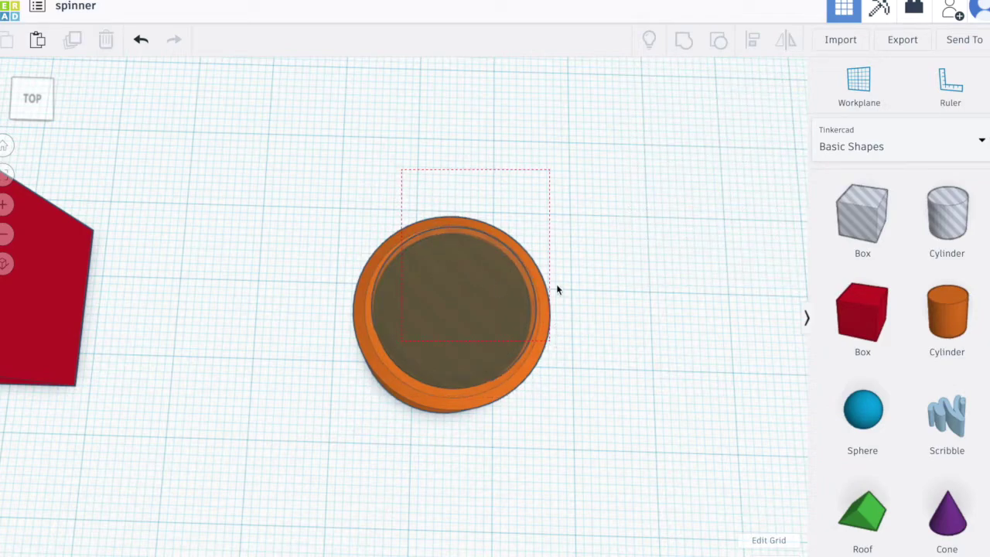
{"action": "left_click_drag", "start_coordinate": [556, 286], "coordinate": [558, 288]}
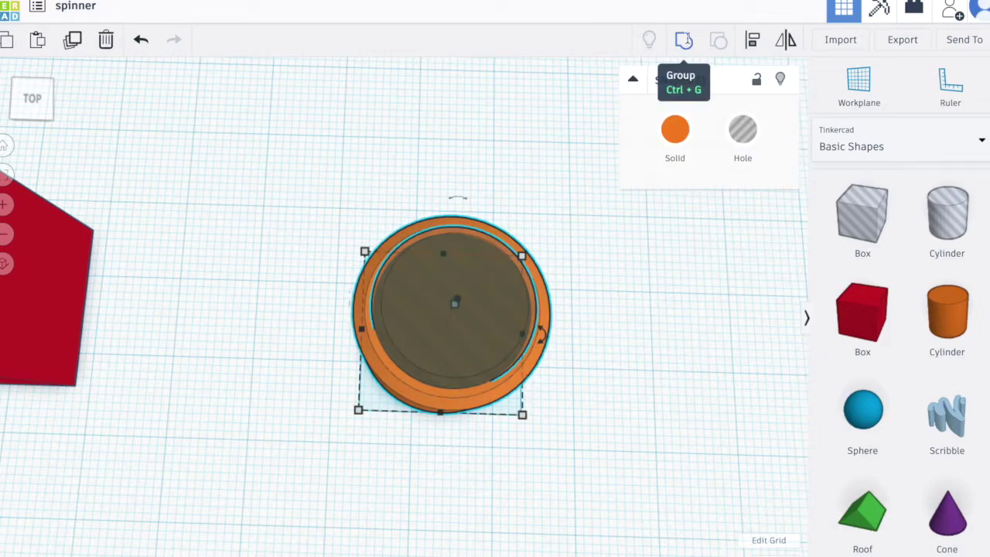
{"action": "left_click", "coordinate": [684, 44]}
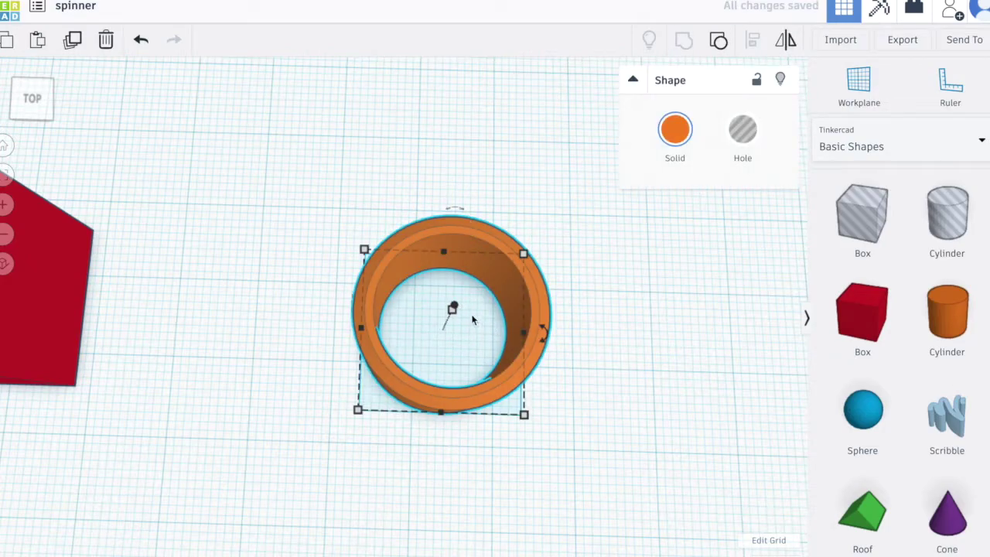
{"action": "right_click_drag", "start_coordinate": [467, 317], "coordinate": [455, 260]}
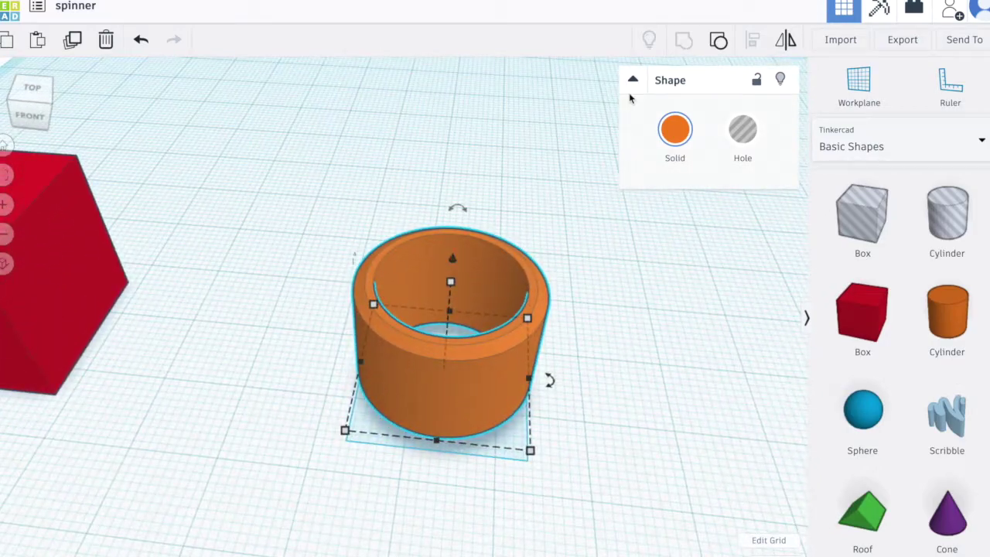
{"action": "left_click", "coordinate": [719, 43]}
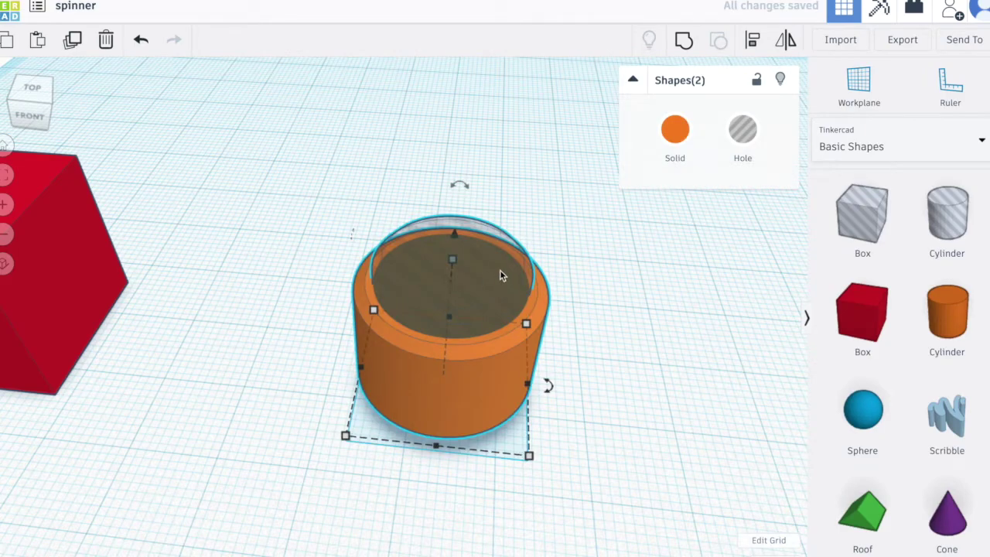
{"action": "left_click", "coordinate": [685, 43]}
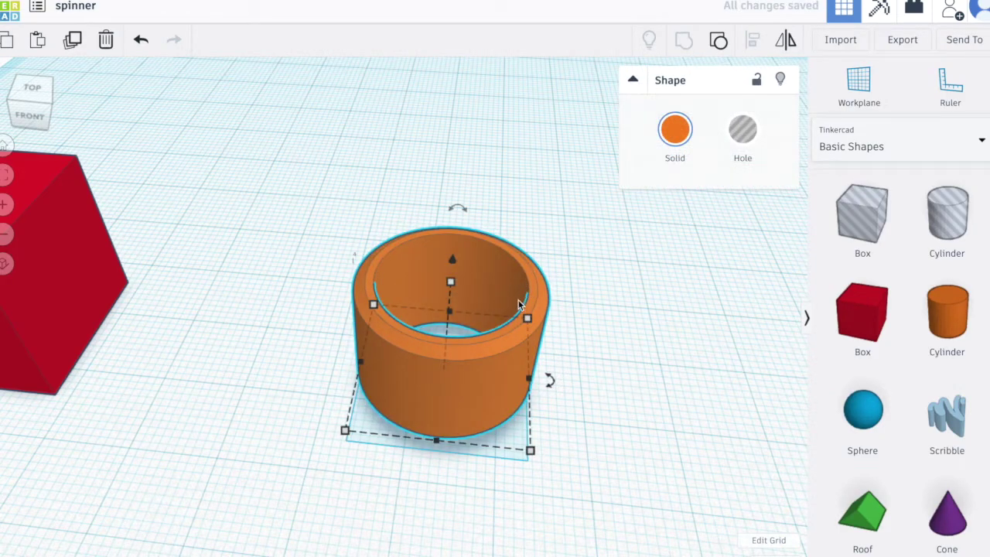
{"action": "mouse_move", "coordinate": [513, 312]}
{"action": "right_mouse_down"}
{"action": "mouse_move", "coordinate": [531, 394]}
{"action": "mouse_move", "coordinate": [524, 319]}
{"action": "right_mouse_up"}
{"action": "scroll", "coordinate": [524, 319], "scroll_direction": "down", "scroll_amount": 5}
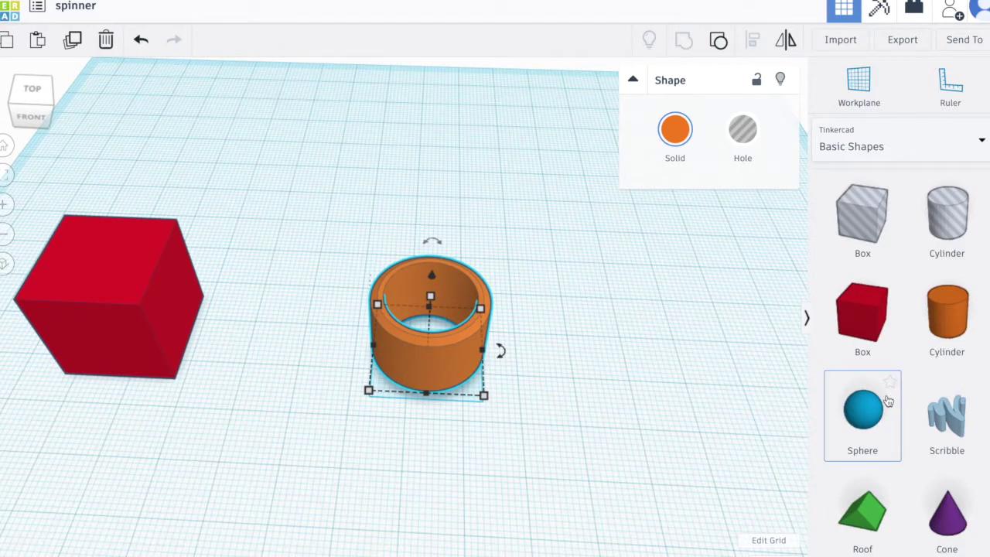
Place a star shape centred over the orange ring.
{"action": "scroll", "coordinate": [884, 400], "scroll_direction": "down", "scroll_amount": 5}
{"action": "scroll", "coordinate": [888, 397], "scroll_direction": "down", "scroll_amount": 5}
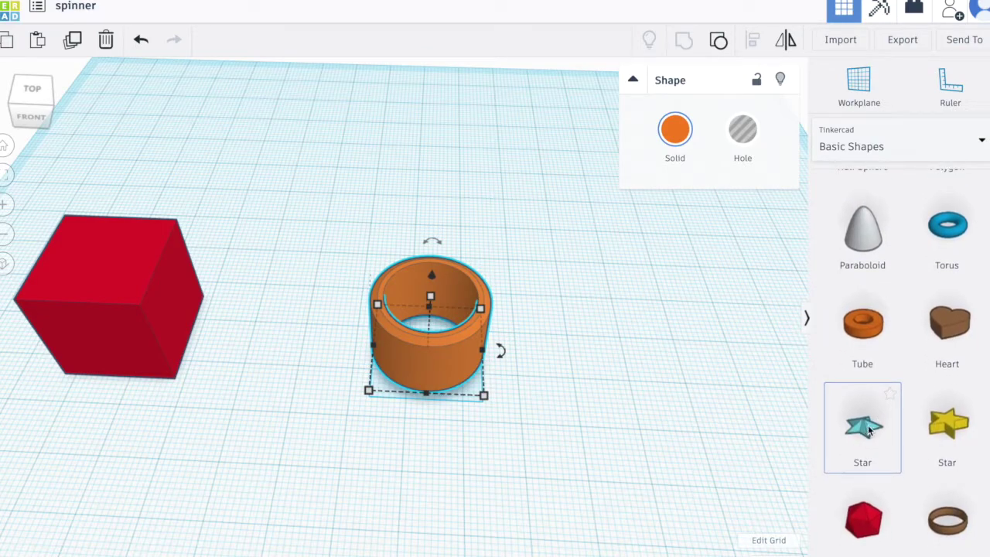
{"action": "left_click_drag", "start_coordinate": [868, 431], "coordinate": [420, 334]}
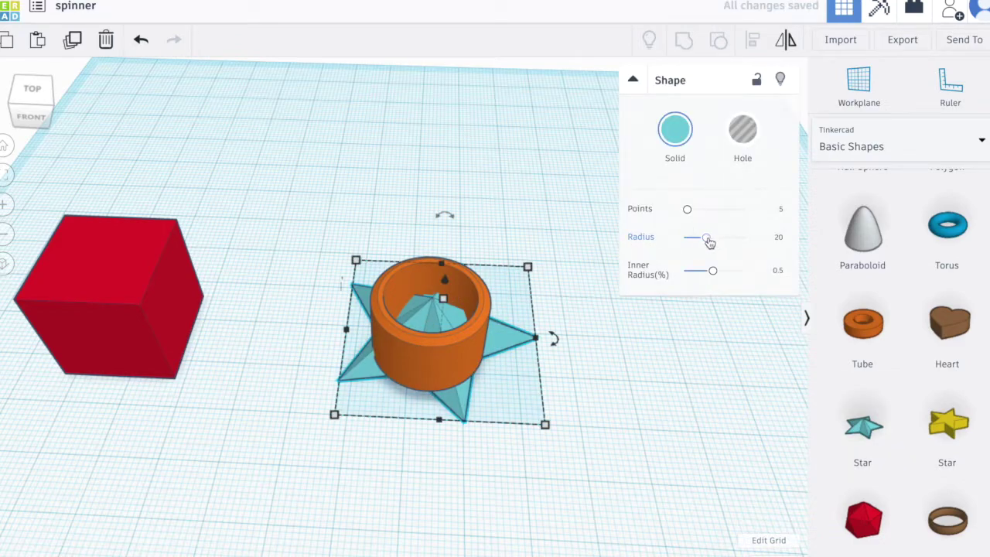
Set the star to radius 30, inner radius 0.01 and 3 points, in orthographic view.
{"action": "mouse_move", "coordinate": [710, 242]}
{"action": "left_mouse_down"}
{"action": "mouse_move", "coordinate": [696, 239]}
{"action": "mouse_move", "coordinate": [719, 237]}
{"action": "left_mouse_up"}
{"action": "left_click_drag", "start_coordinate": [714, 275], "coordinate": [670, 276]}
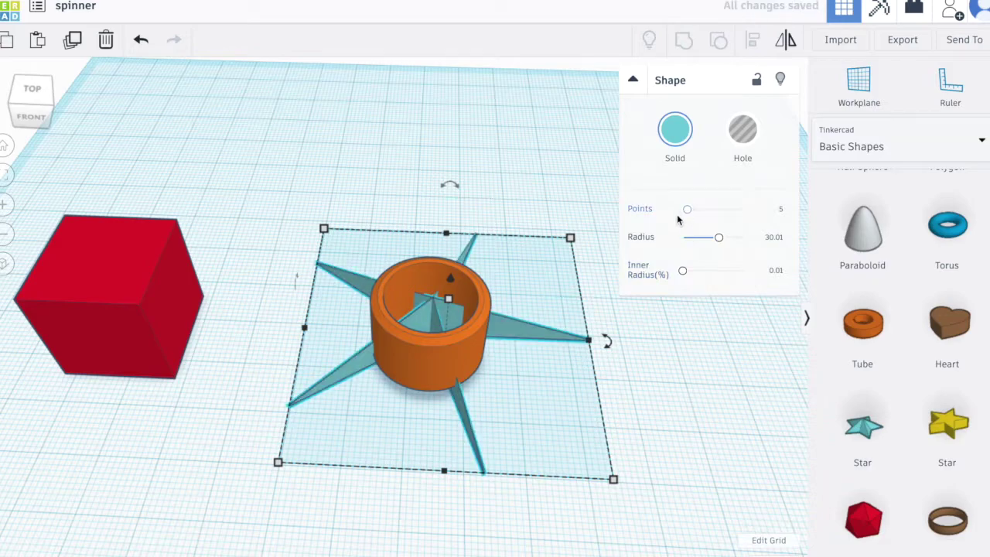
{"action": "left_click_drag", "start_coordinate": [689, 213], "coordinate": [682, 209]}
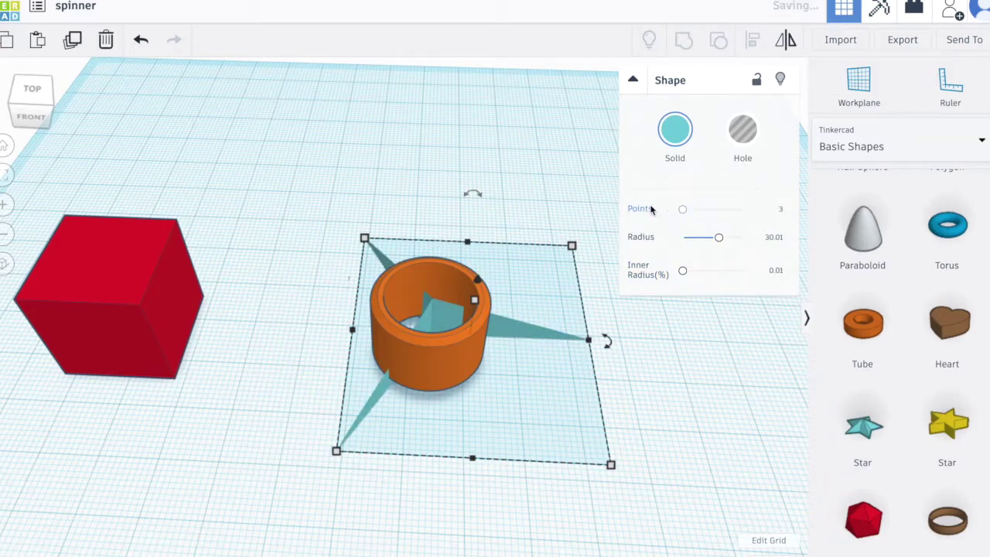
{"action": "right_click_drag", "start_coordinate": [531, 278], "coordinate": [480, 345]}
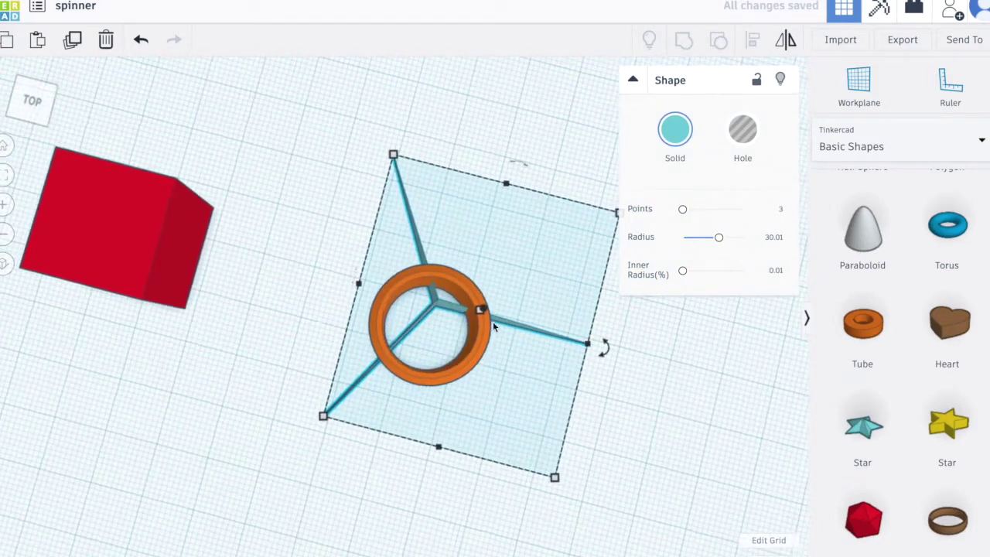
{"action": "left_click", "coordinate": [6, 265]}
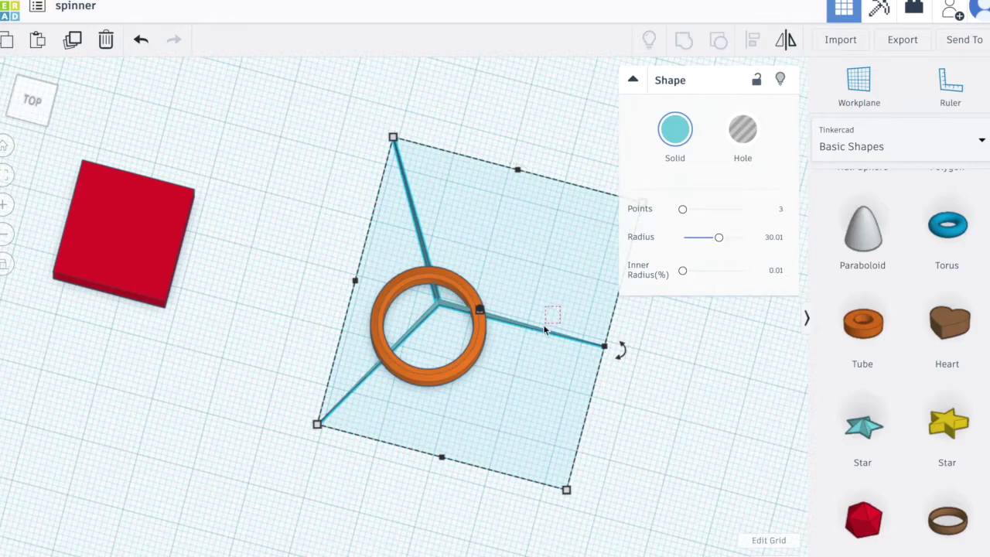
{"action": "left_click", "coordinate": [478, 350]}
Centre the orange ring over the star's hub.
{"action": "left_click", "coordinate": [461, 370]}
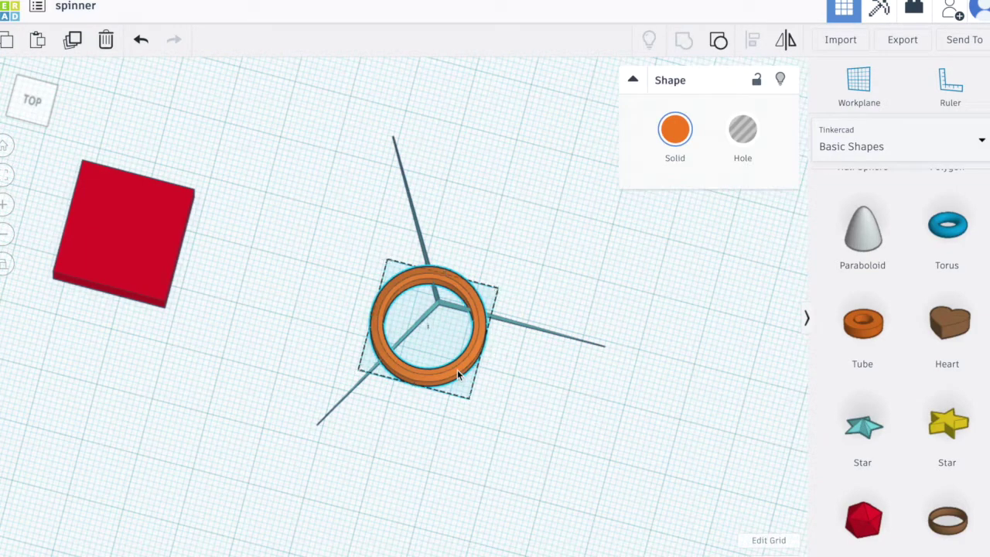
{"action": "left_click_drag", "start_coordinate": [455, 372], "coordinate": [467, 353]}
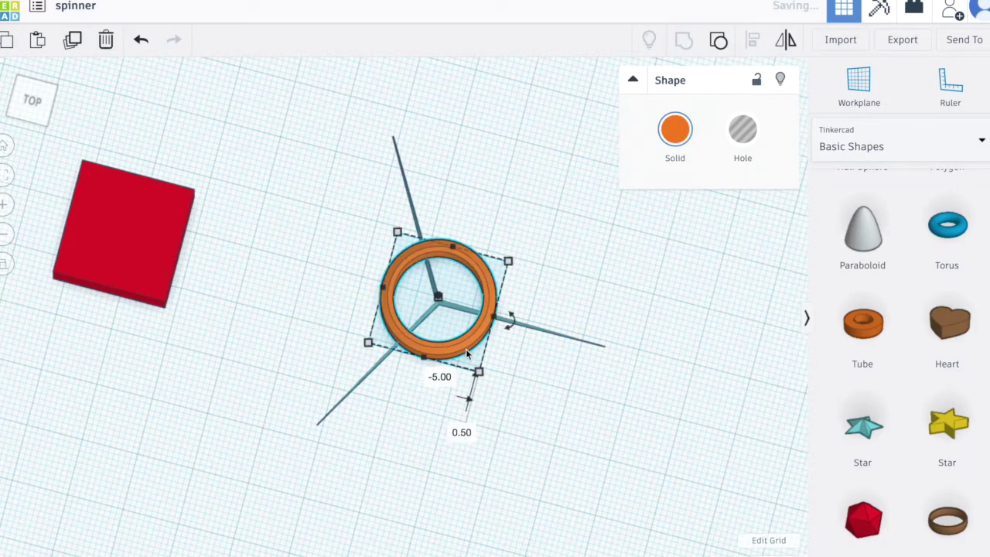
{"action": "scroll", "coordinate": [445, 325], "scroll_direction": "up", "scroll_amount": 5}
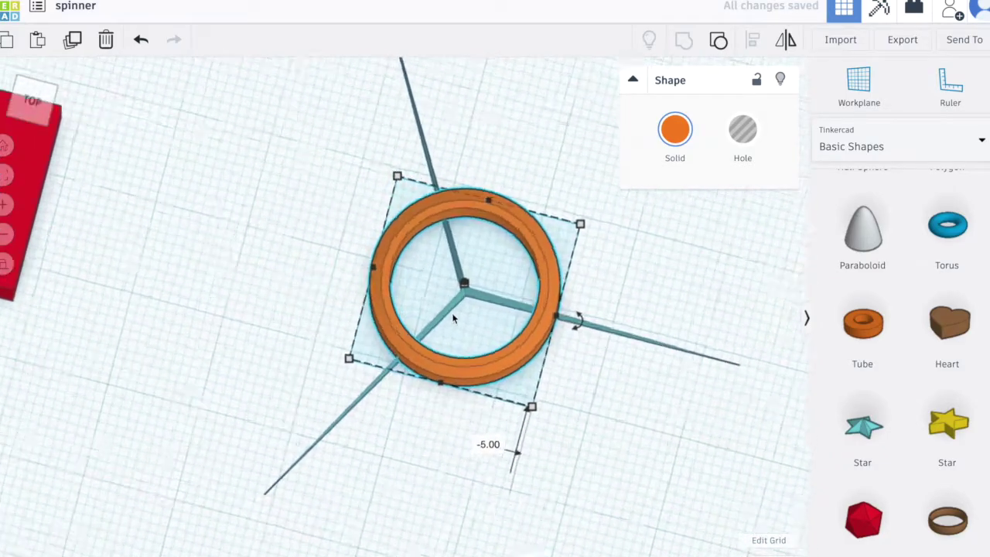
{"action": "scroll", "coordinate": [544, 289], "scroll_direction": "down", "scroll_amount": 5}
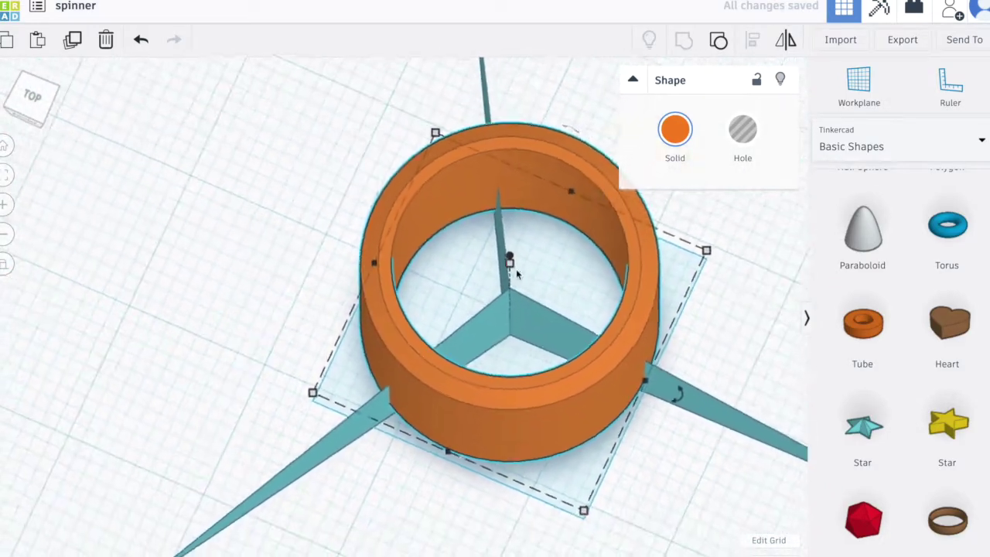
{"action": "scroll", "coordinate": [525, 272], "scroll_direction": "down", "scroll_amount": 2}
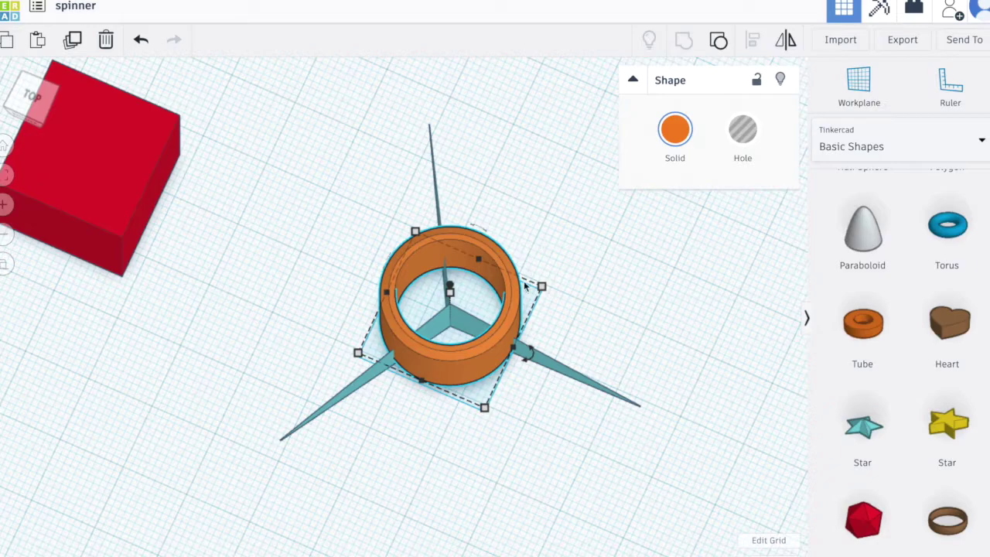
{"action": "right_click_drag", "start_coordinate": [291, 323], "coordinate": [301, 354]}
Move the red box across the workplane to sit just below the ring.
{"action": "left_click", "coordinate": [161, 325]}
{"action": "left_click_drag", "start_coordinate": [117, 307], "coordinate": [252, 396]}
{"action": "right_click_drag", "start_coordinate": [252, 396], "coordinate": [366, 398]}
{"action": "left_click_drag", "start_coordinate": [283, 247], "coordinate": [455, 437]}
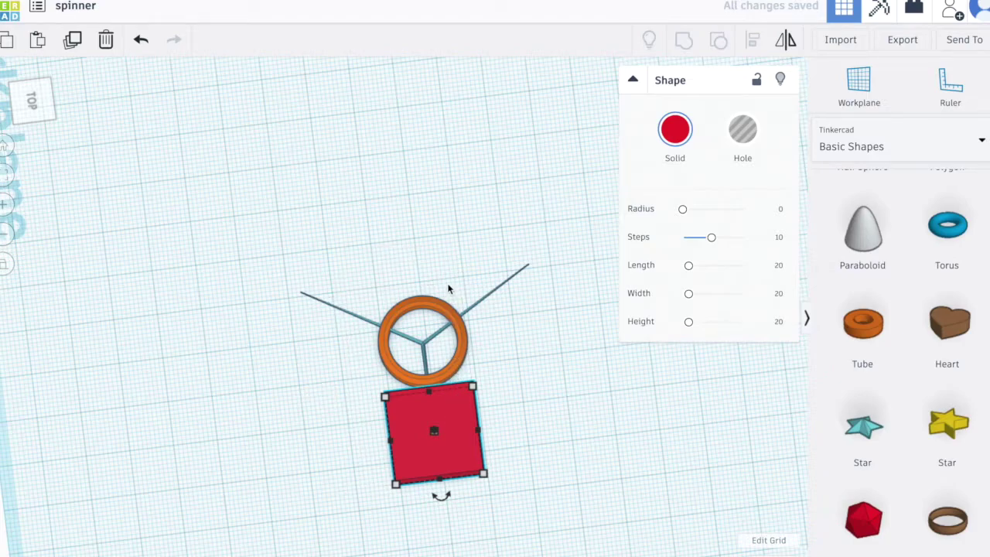
Reduce the red box's height to 13, lifting it slightly off the workplane.
{"action": "right_click_drag", "start_coordinate": [512, 398], "coordinate": [239, 260]}
{"action": "scroll", "coordinate": [342, 301], "scroll_direction": "up", "scroll_amount": 5}
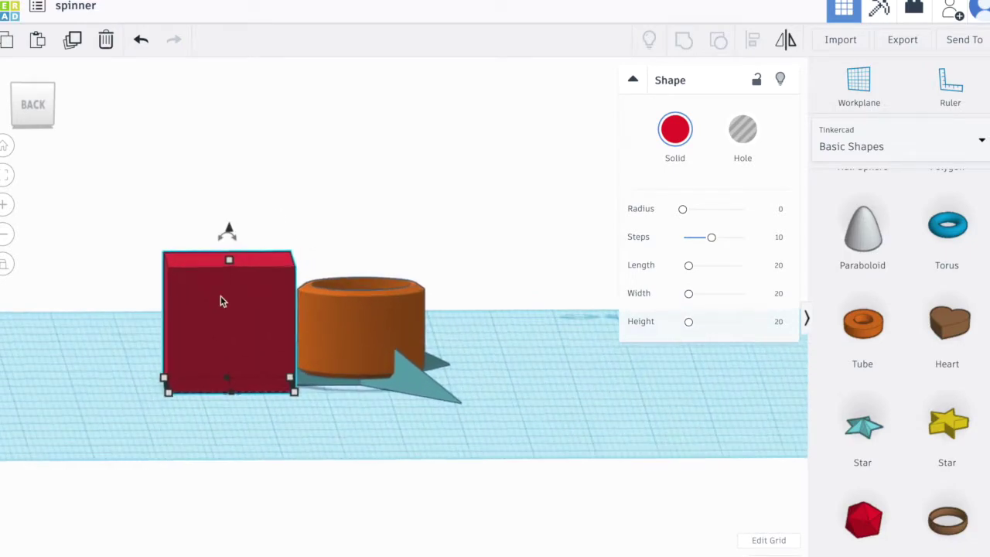
{"action": "left_click_drag", "start_coordinate": [216, 277], "coordinate": [227, 274]}
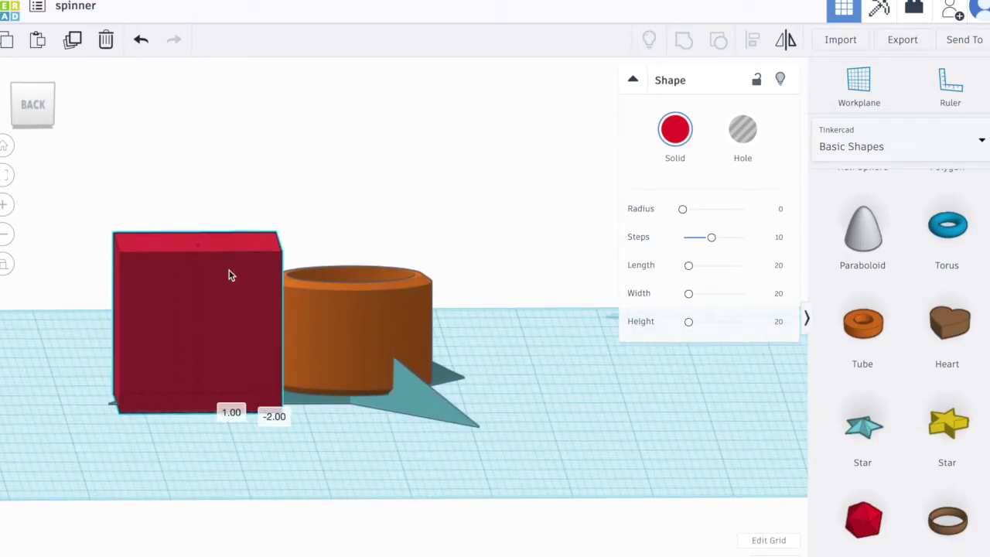
{"action": "left_click", "coordinate": [4, 265]}
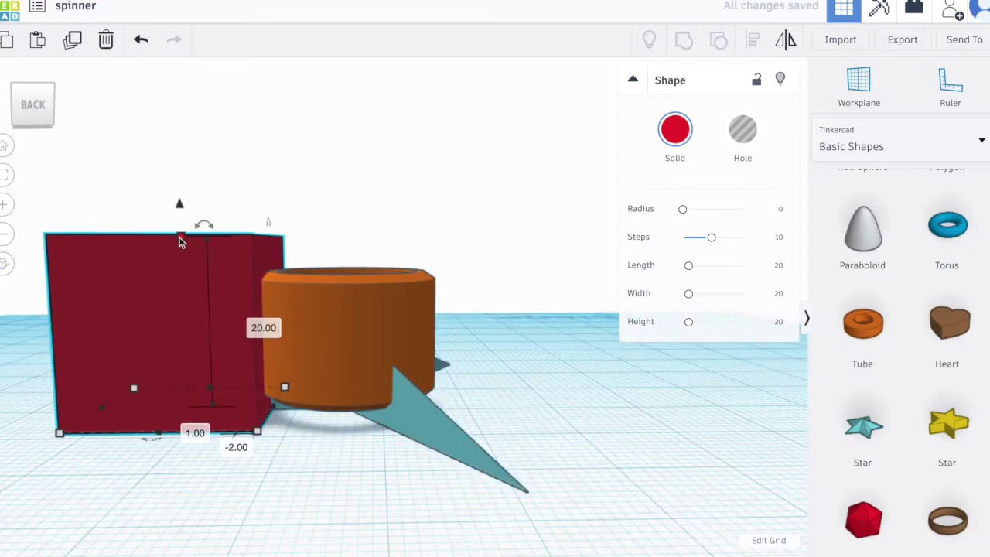
{"action": "left_click_drag", "start_coordinate": [180, 238], "coordinate": [189, 280]}
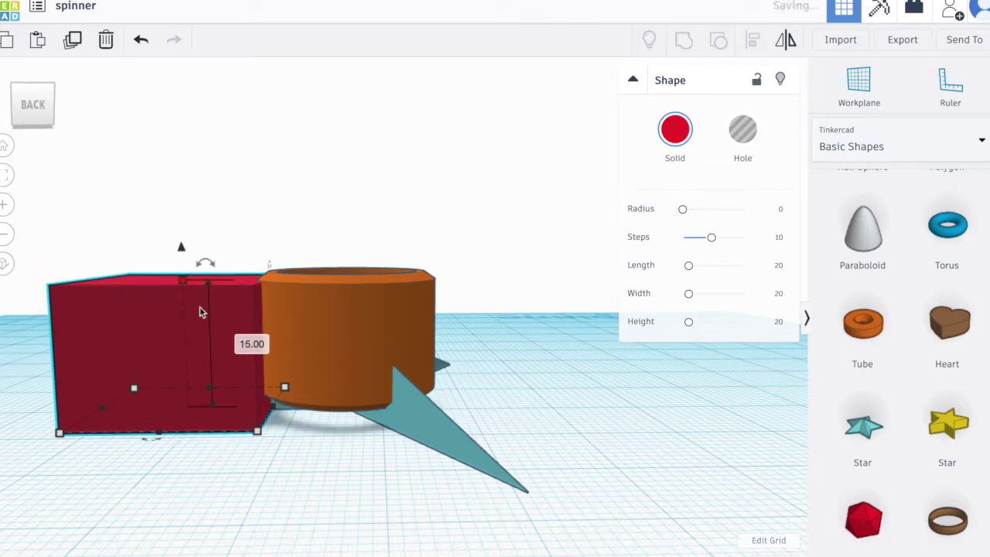
{"action": "left_click_drag", "start_coordinate": [178, 249], "coordinate": [180, 221]}
{"action": "right_click_drag", "start_coordinate": [178, 254], "coordinate": [258, 270]}
{"action": "left_click_drag", "start_coordinate": [193, 263], "coordinate": [195, 295]}
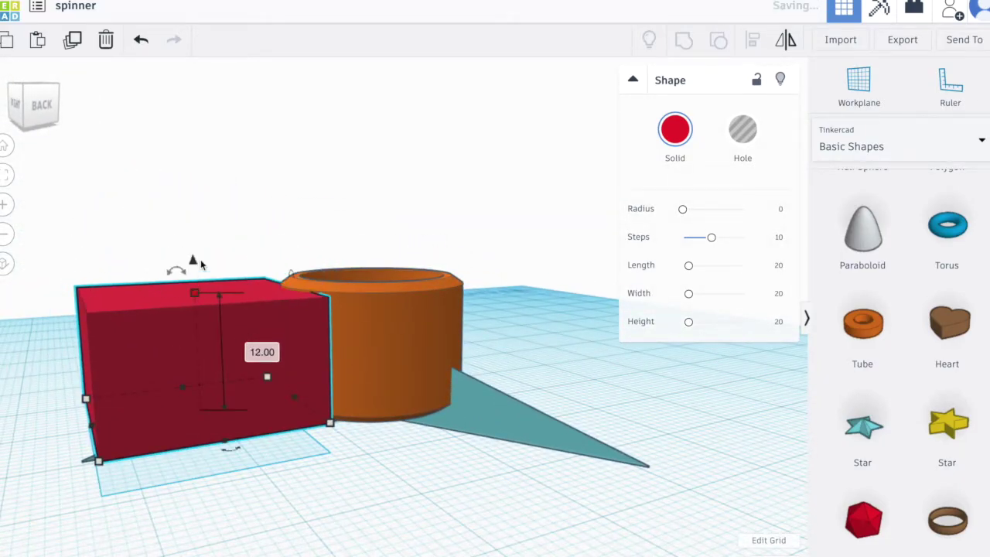
{"action": "right_click_drag", "start_coordinate": [200, 259], "coordinate": [417, 428]}
Narrow the red box from both sides, lengthen it to 25 against the hub, and duplicate it.
{"action": "left_click_drag", "start_coordinate": [341, 476], "coordinate": [380, 478]}
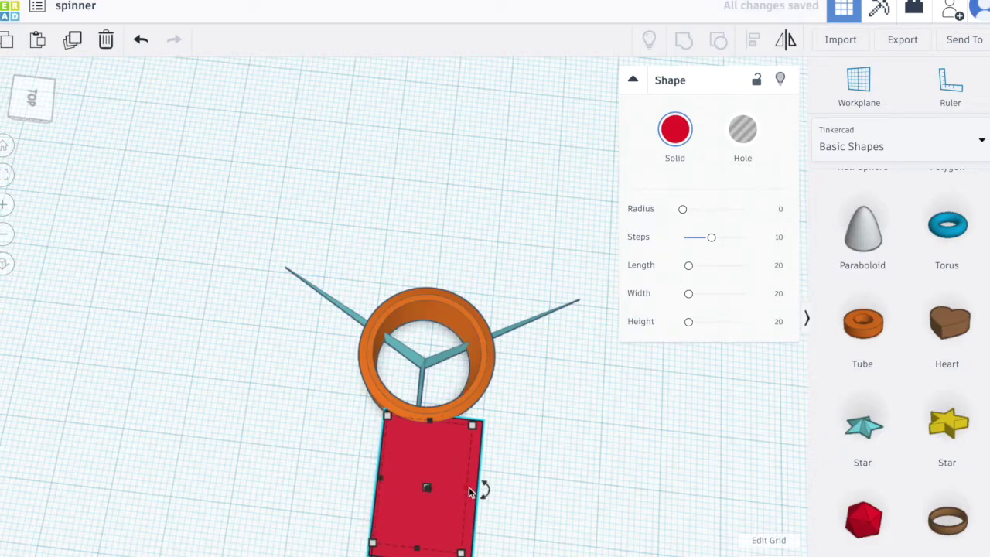
{"action": "left_click_drag", "start_coordinate": [467, 487], "coordinate": [440, 487]}
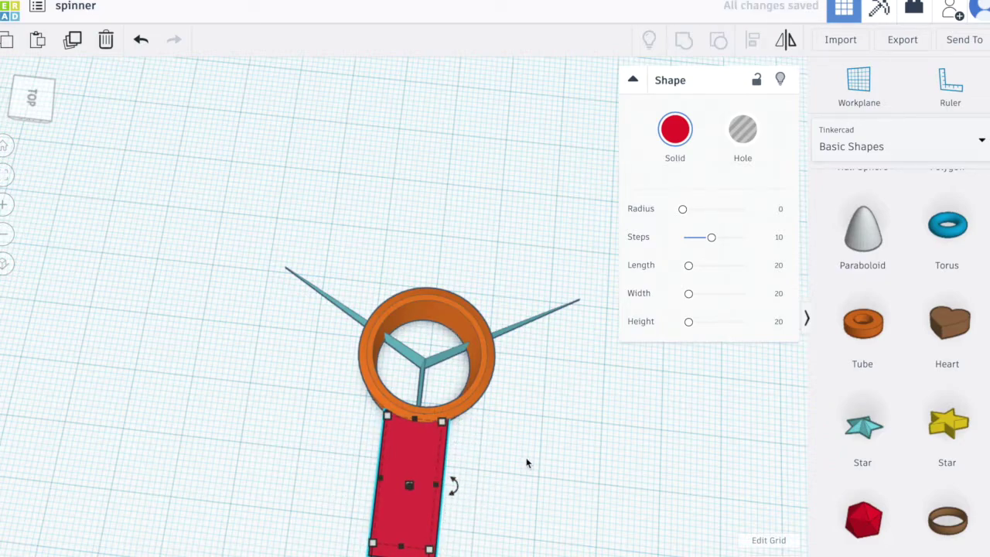
{"action": "right_click_drag", "start_coordinate": [526, 462], "coordinate": [287, 352]}
{"action": "left_click_drag", "start_coordinate": [194, 434], "coordinate": [168, 451]}
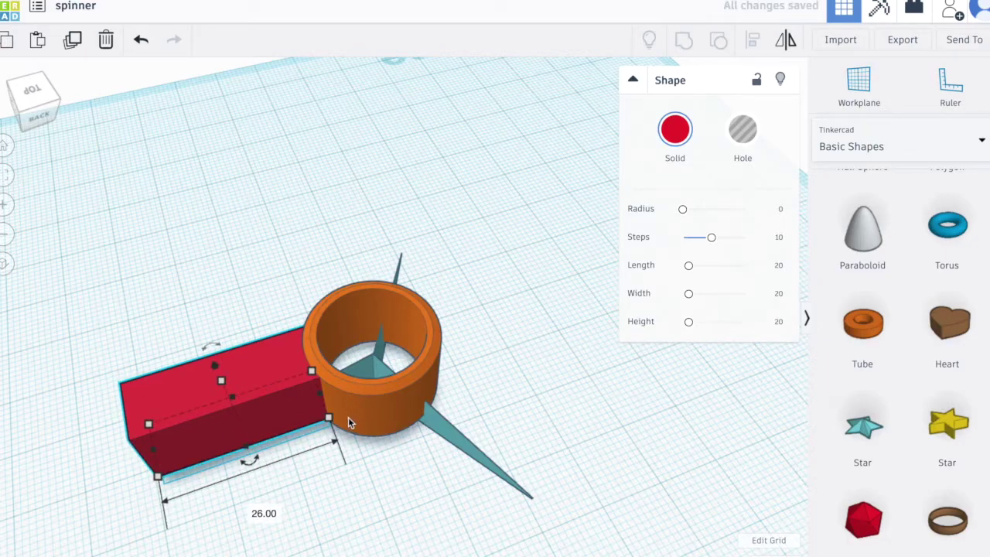
{"action": "right_click_drag", "start_coordinate": [328, 441], "coordinate": [289, 452]}
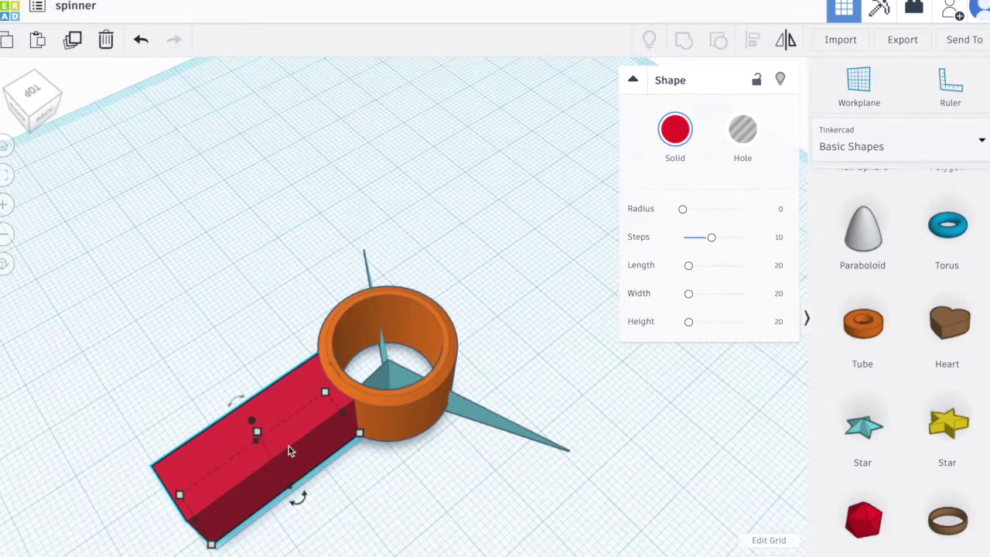
{"action": "left_click", "coordinate": [75, 41]}
Rotate the arm copy about 60 degrees and set it against the hub.
{"action": "left_click_drag", "start_coordinate": [280, 392], "coordinate": [327, 226]}
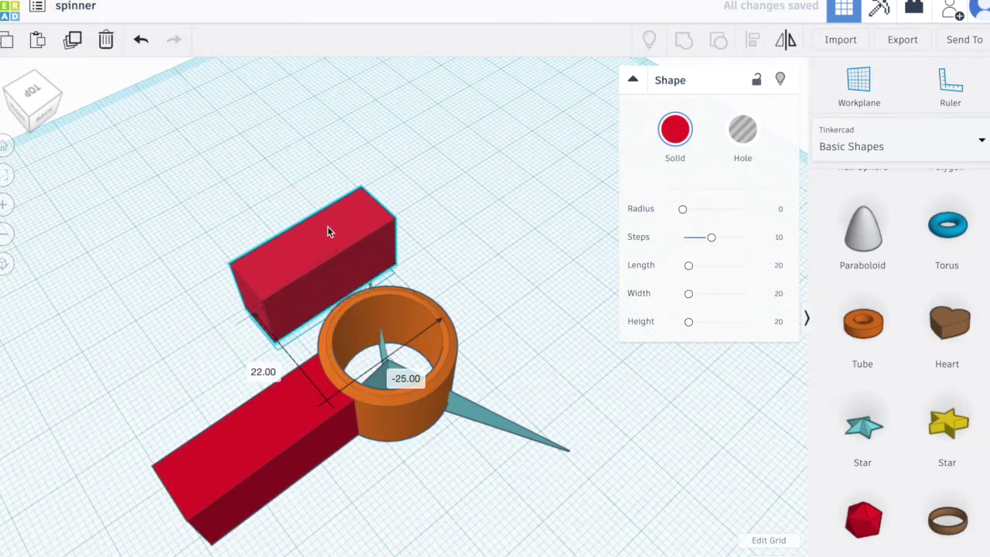
{"action": "right_click_drag", "start_coordinate": [360, 434], "coordinate": [378, 456]}
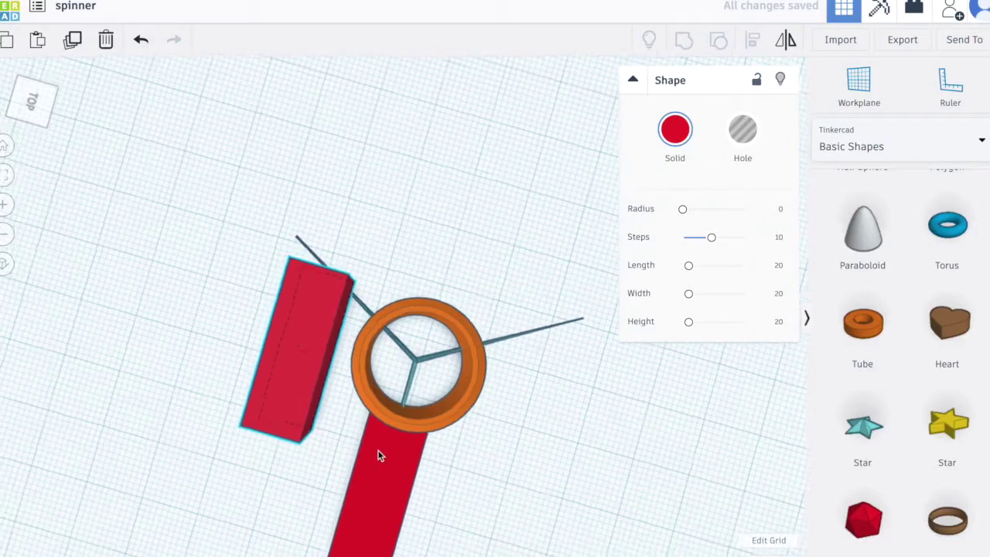
{"action": "left_click_drag", "start_coordinate": [349, 363], "coordinate": [401, 251]}
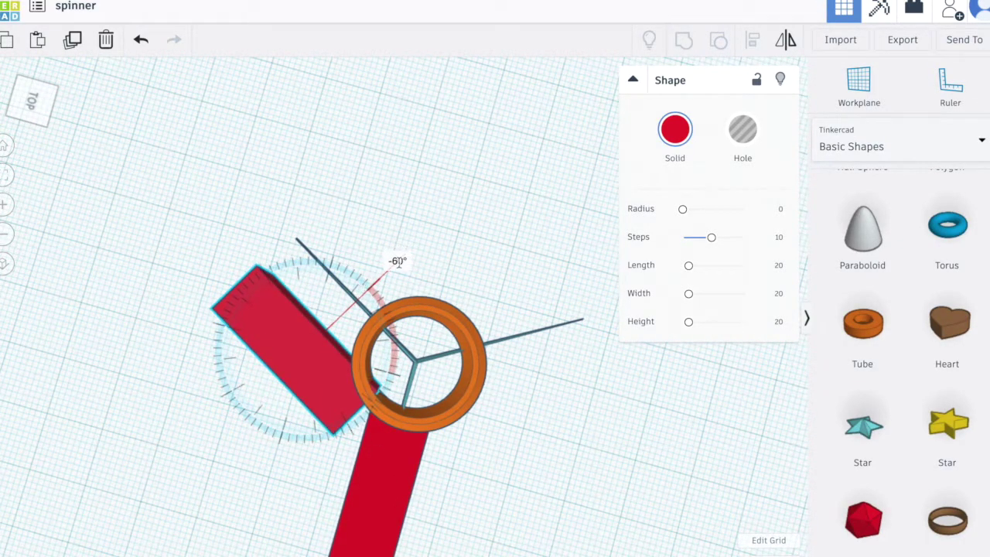
{"action": "left_click_drag", "start_coordinate": [397, 261], "coordinate": [398, 261]}
{"action": "left_click_drag", "start_coordinate": [317, 367], "coordinate": [341, 276]}
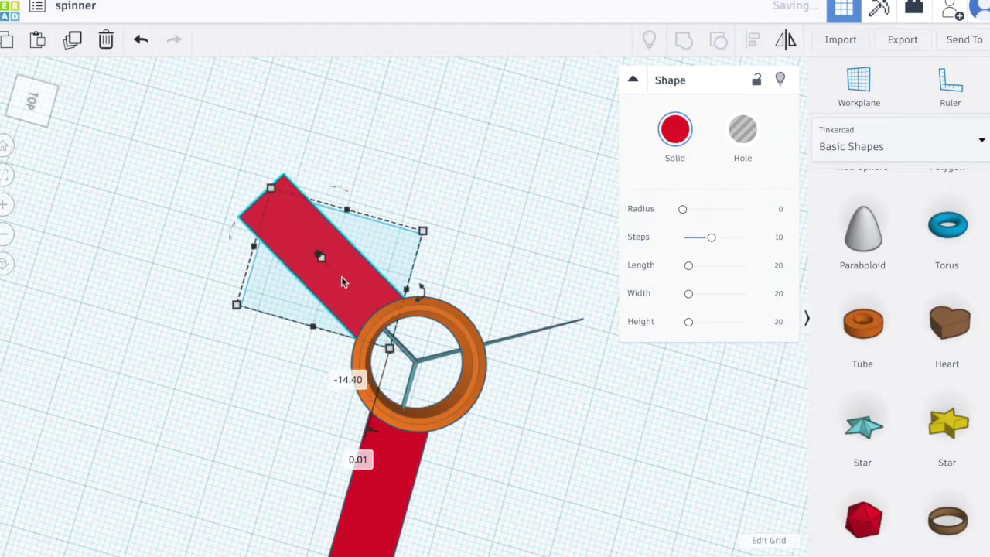
Duplicate the rotated arm, place the third arm on the hub's right side, and select the hub ring.
{"action": "left_click", "coordinate": [72, 41]}
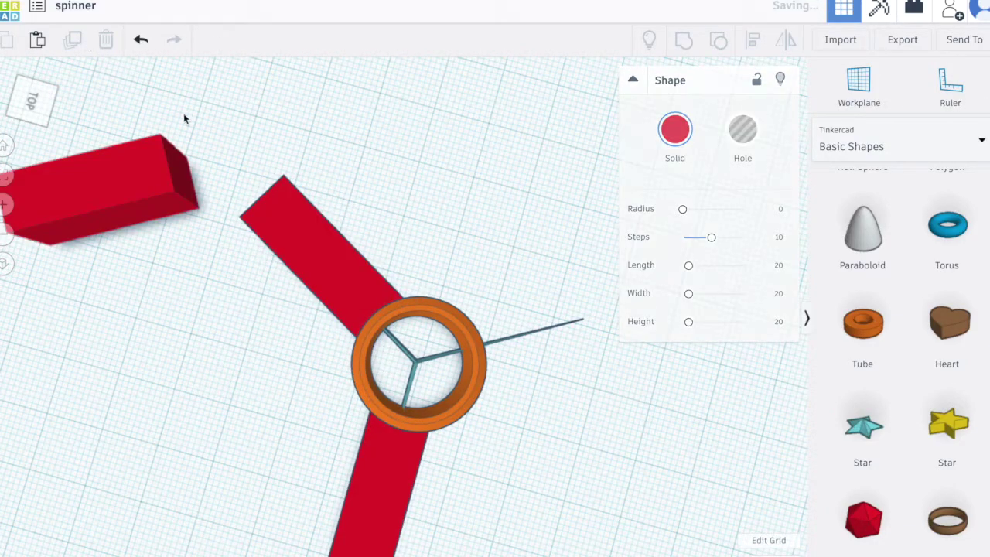
{"action": "left_click_drag", "start_coordinate": [95, 167], "coordinate": [572, 311]}
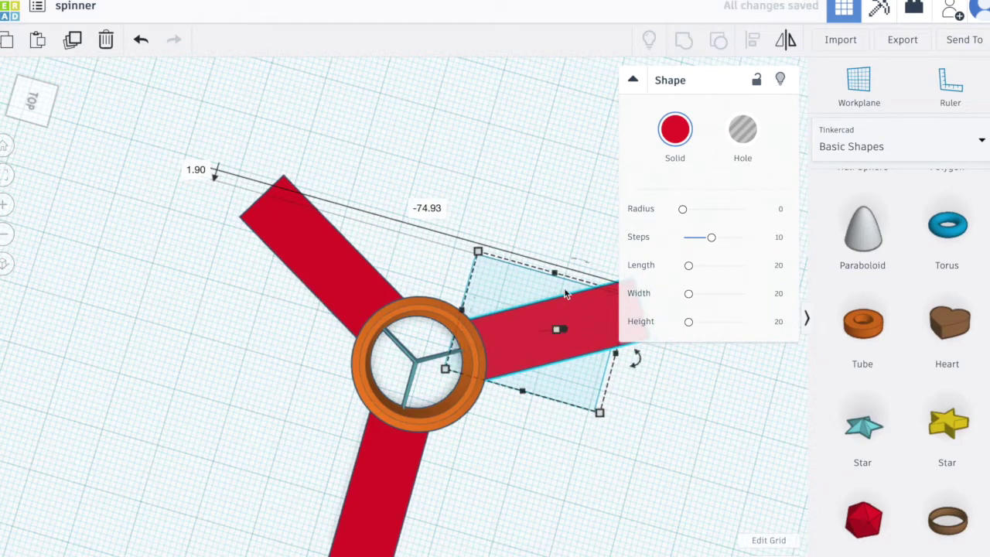
{"action": "left_click", "coordinate": [503, 181]}
{"action": "left_click", "coordinate": [439, 311]}
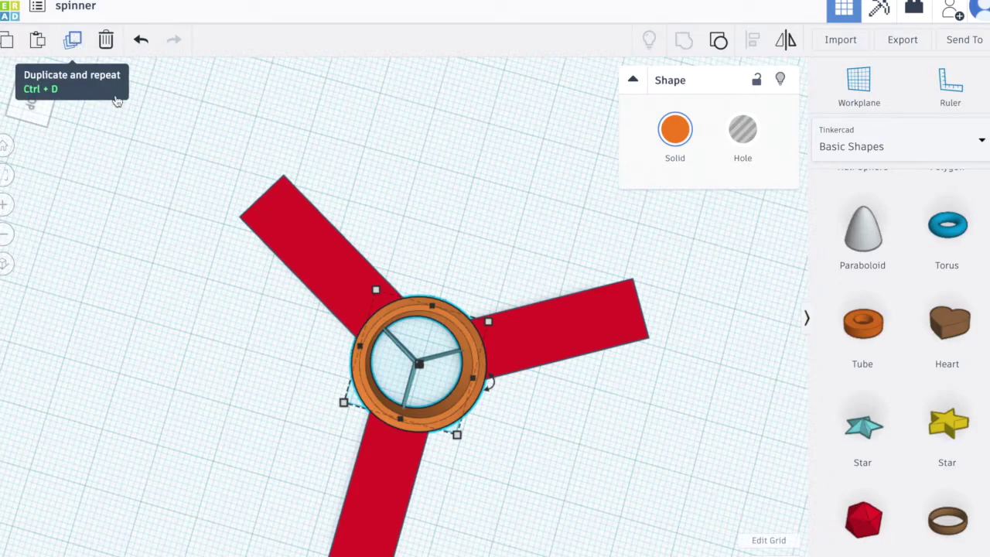
Duplicate the hub ring onto the upper-left arm's end, shrinking it to 16 and 13 tall.
{"action": "left_click", "coordinate": [73, 42]}
{"action": "left_click_drag", "start_coordinate": [382, 327], "coordinate": [275, 195]}
{"action": "left_click_drag", "start_coordinate": [180, 97], "coordinate": [252, 222]}
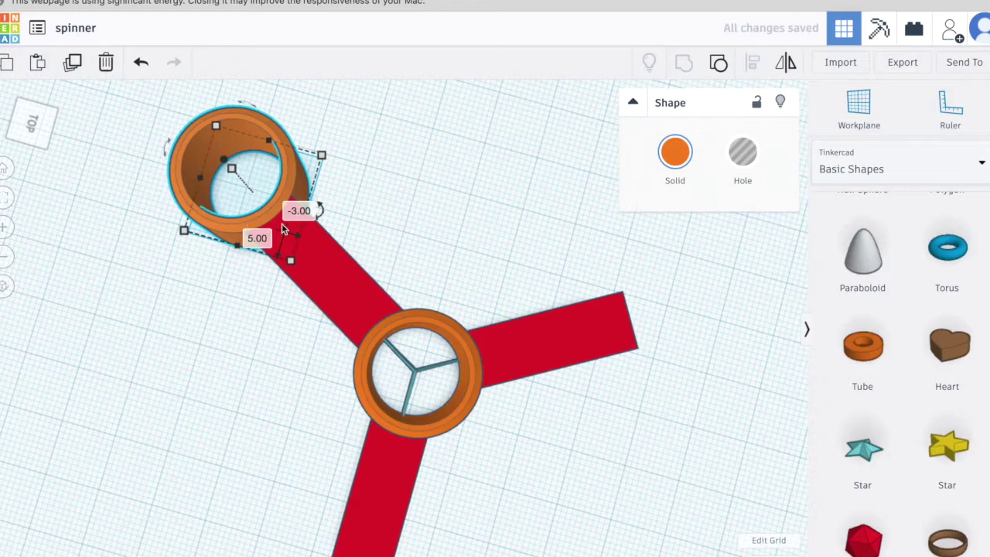
{"action": "left_click_drag", "start_coordinate": [219, 129], "coordinate": [239, 152]}
{"action": "right_click_drag", "start_coordinate": [271, 328], "coordinate": [431, 203]}
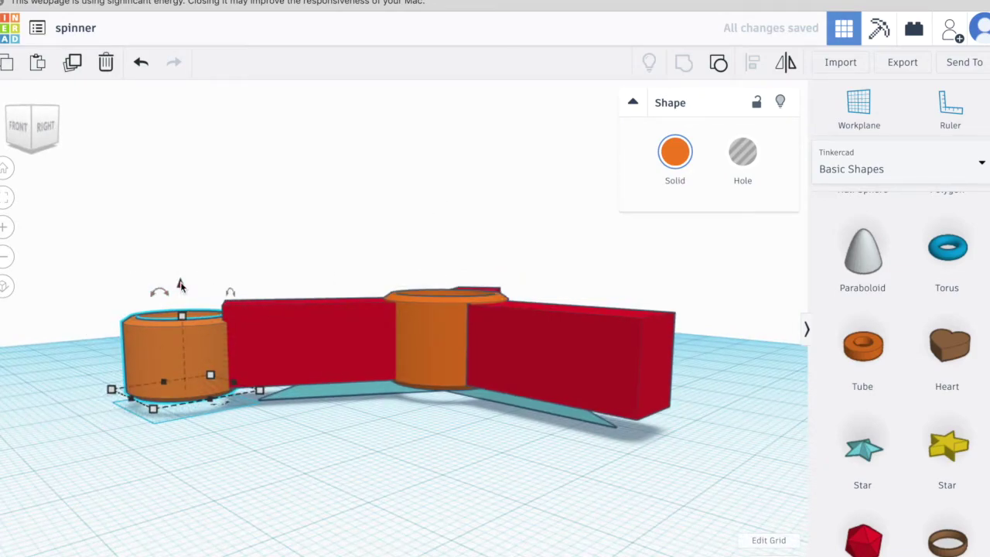
{"action": "left_click_drag", "start_coordinate": [180, 285], "coordinate": [180, 274]}
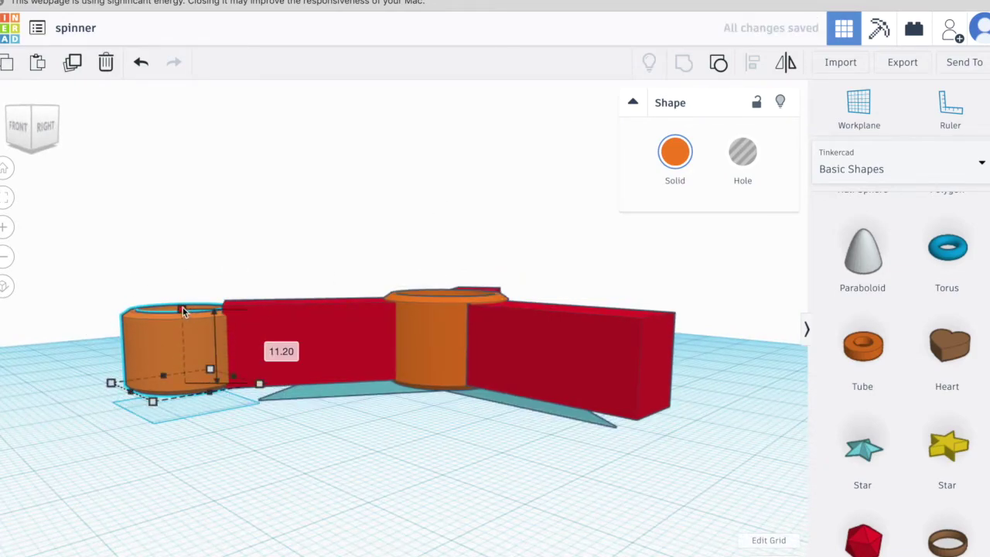
{"action": "left_click_drag", "start_coordinate": [183, 311], "coordinate": [185, 300]}
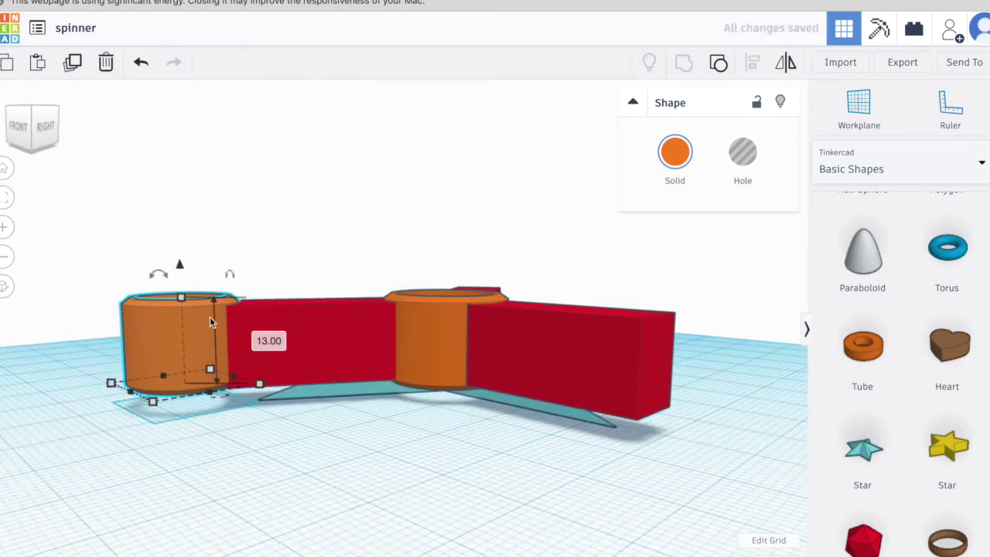
Place copies of the small ring on the ends of the right and lower arms.
{"action": "right_click_drag", "start_coordinate": [211, 321], "coordinate": [220, 428]}
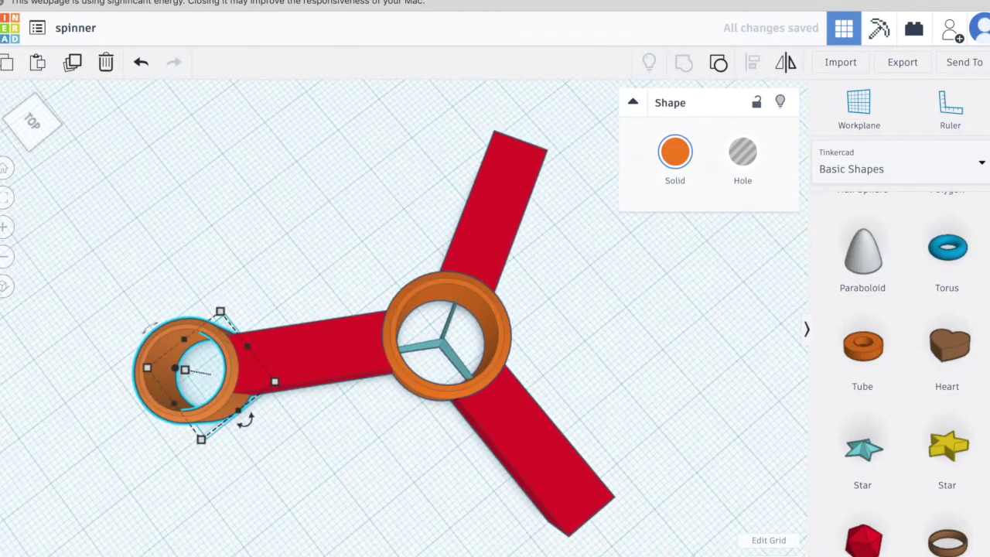
{"action": "left_click", "coordinate": [4, 286]}
{"action": "right_click_drag", "start_coordinate": [155, 302], "coordinate": [343, 431]}
{"action": "scroll", "coordinate": [343, 431], "scroll_direction": "up", "scroll_amount": 3}
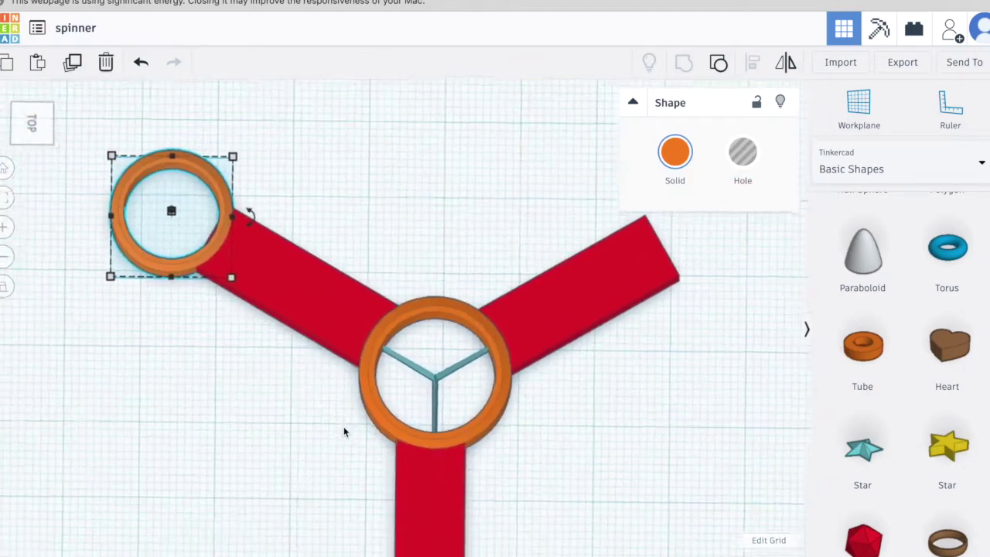
{"action": "scroll", "coordinate": [345, 430], "scroll_direction": "down", "scroll_amount": 4}
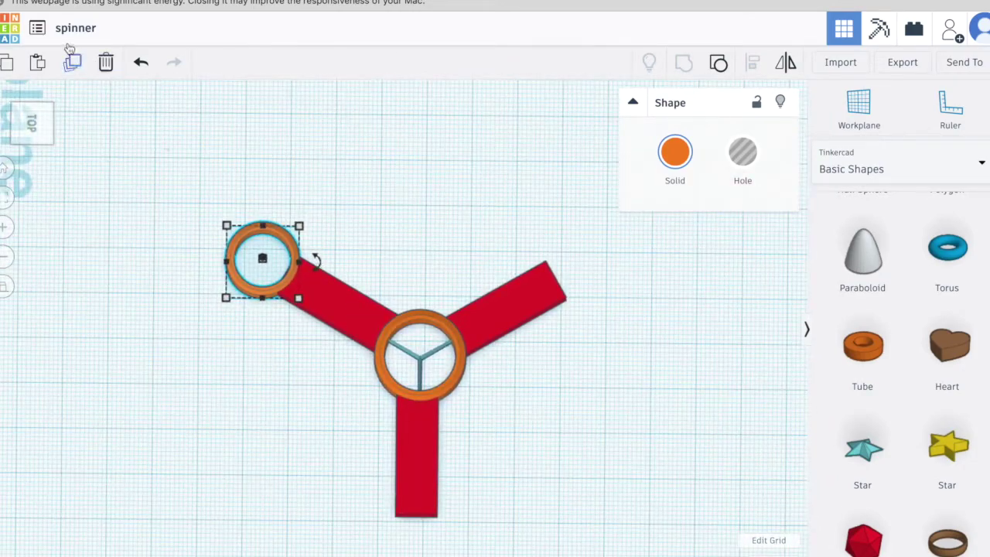
{"action": "key", "text": "ctrl+v"}
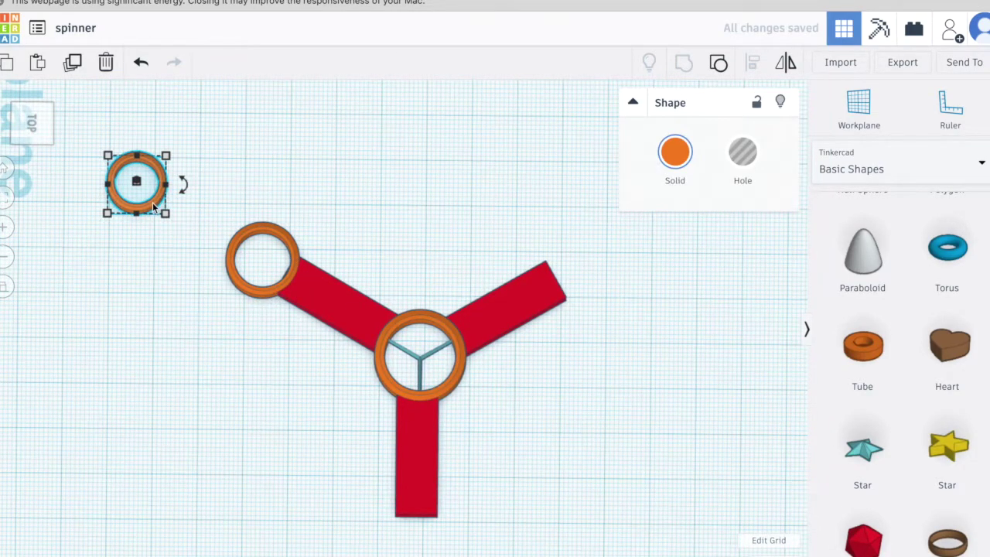
{"action": "left_click_drag", "start_coordinate": [154, 207], "coordinate": [594, 281]}
{"action": "key", "text": "Left"}
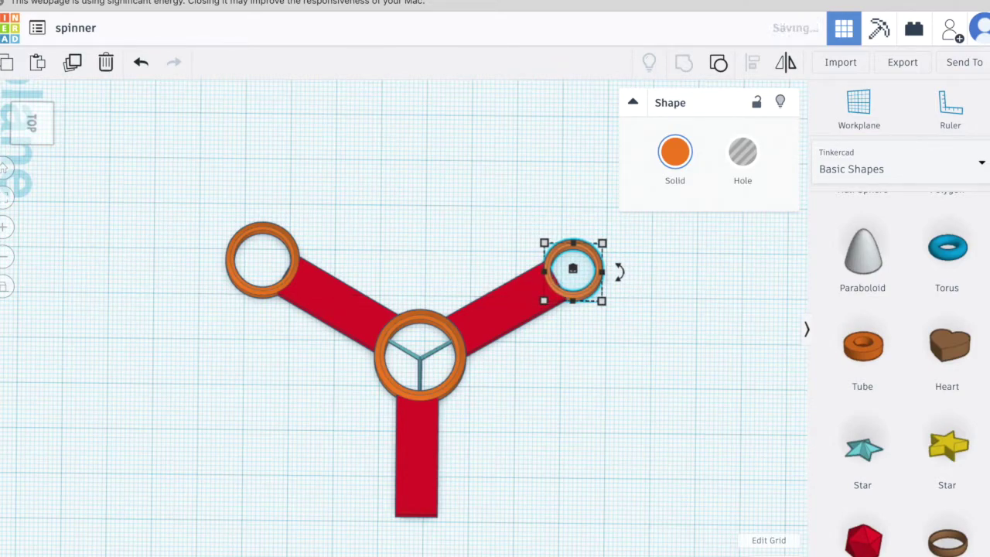
{"action": "left_click", "coordinate": [75, 61]}
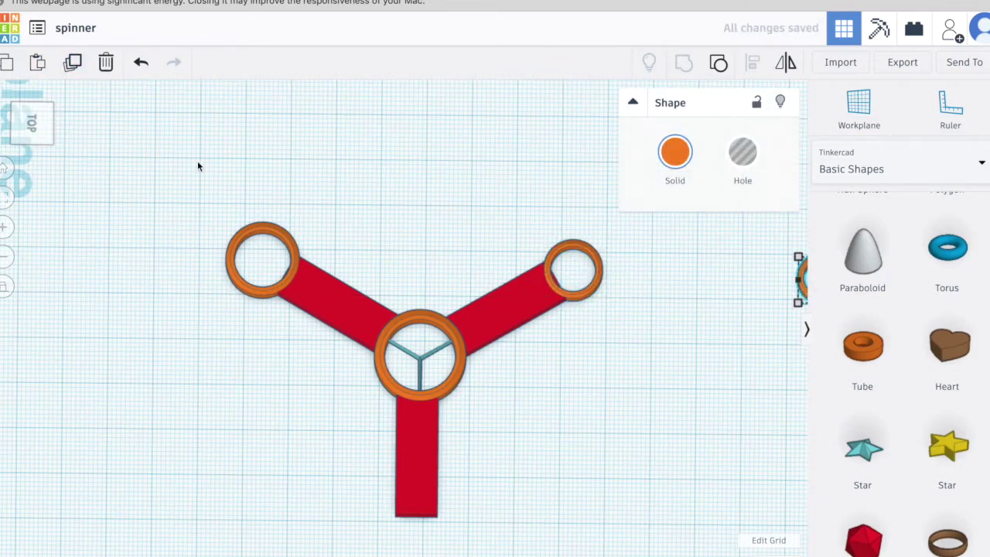
{"action": "left_click_drag", "start_coordinate": [804, 292], "coordinate": [402, 544]}
{"action": "left_click", "coordinate": [498, 408]}
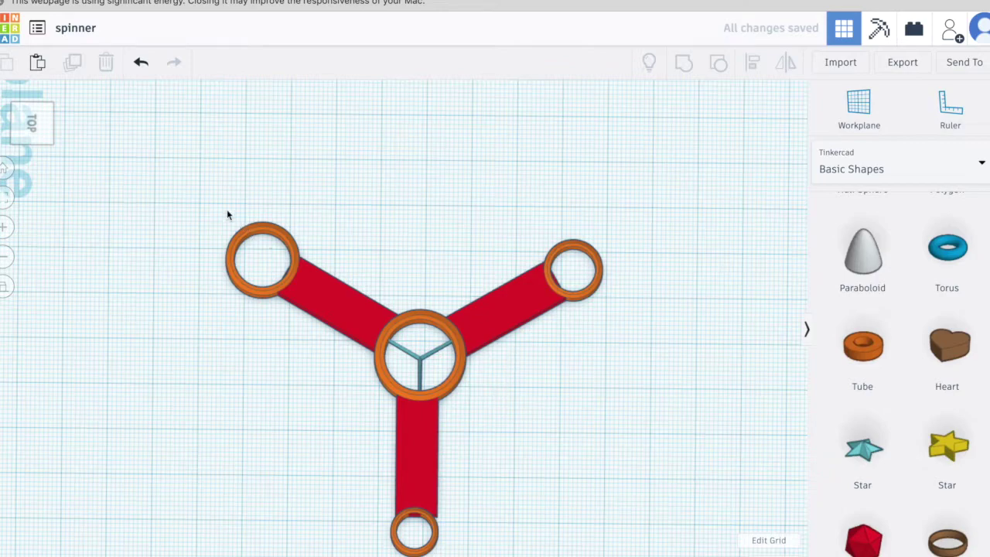
Delete the Y-shaped star and group the eight rings and arms into one solid.
{"action": "left_click_drag", "start_coordinate": [628, 532], "coordinate": [629, 531]}
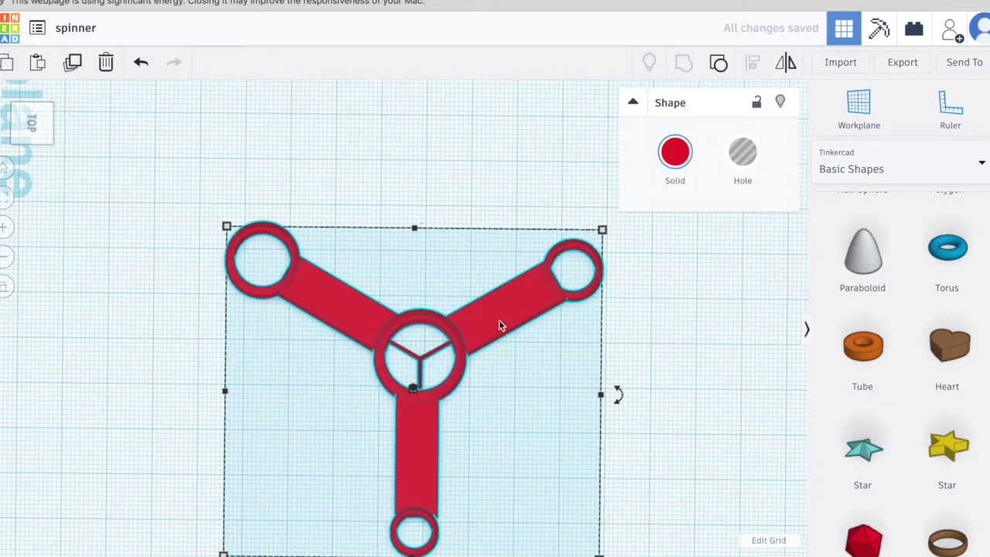
{"action": "left_click_drag", "start_coordinate": [506, 322], "coordinate": [499, 266]}
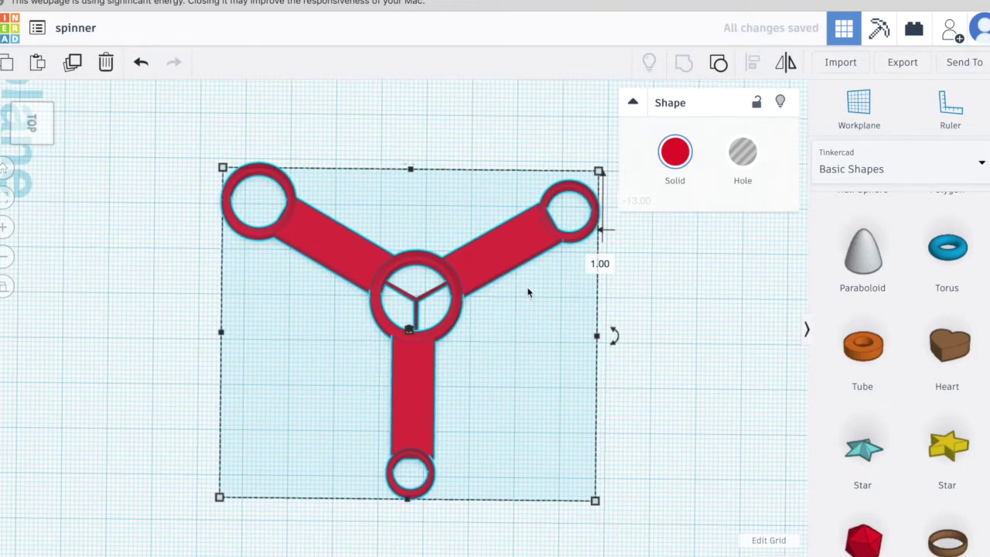
{"action": "left_click", "coordinate": [720, 67]}
{"action": "left_click", "coordinate": [501, 115]}
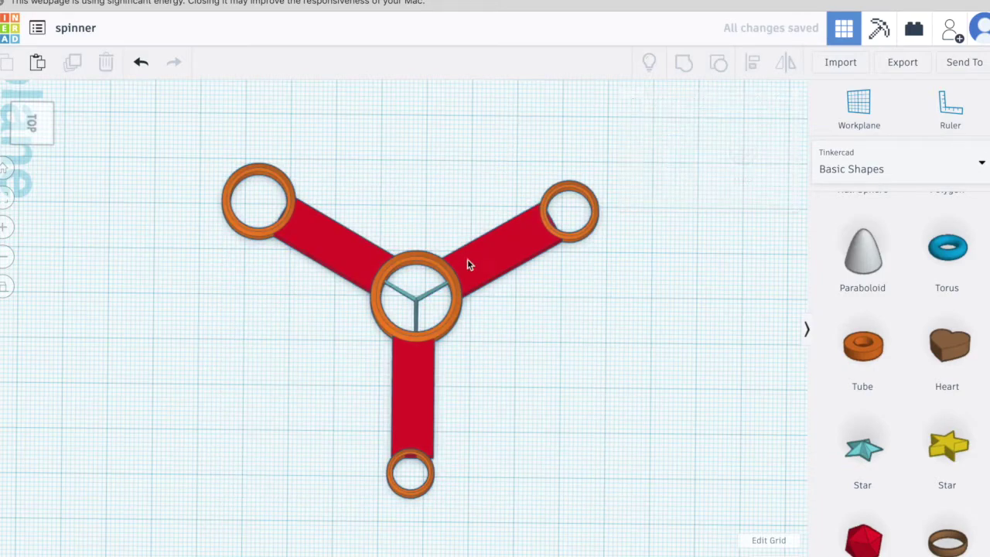
{"action": "left_click_drag", "start_coordinate": [418, 302], "coordinate": [533, 397]}
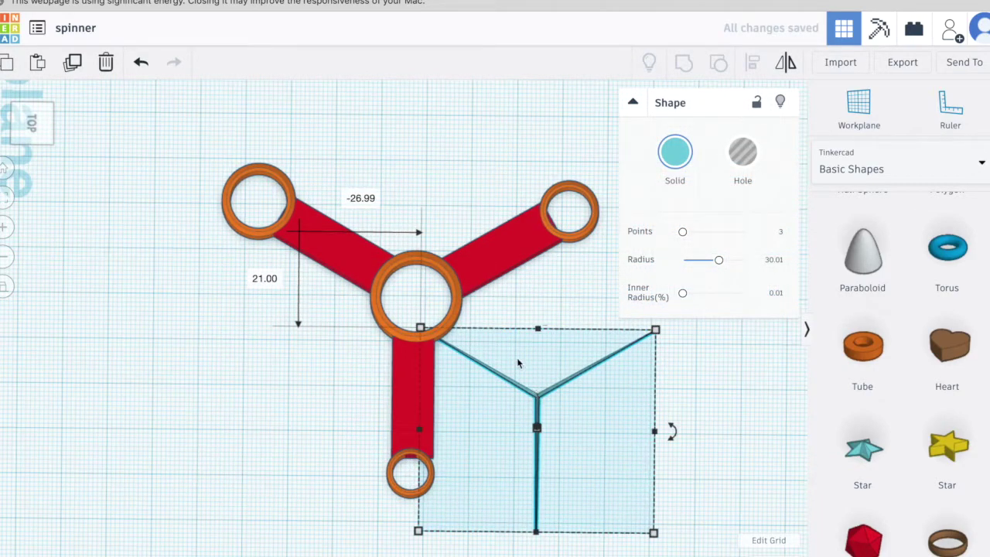
{"action": "left_click", "coordinate": [106, 62]}
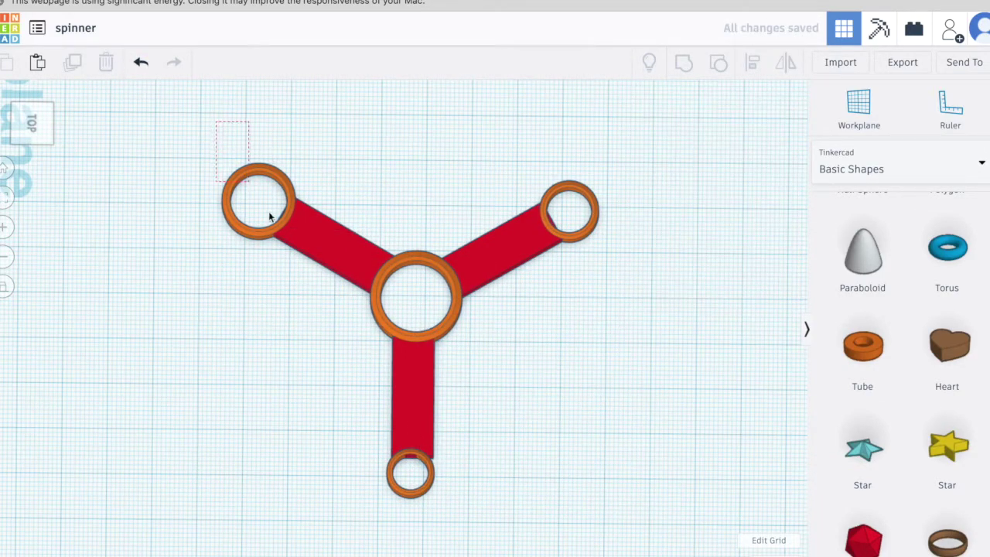
{"action": "left_click_drag", "start_coordinate": [604, 472], "coordinate": [604, 471]}
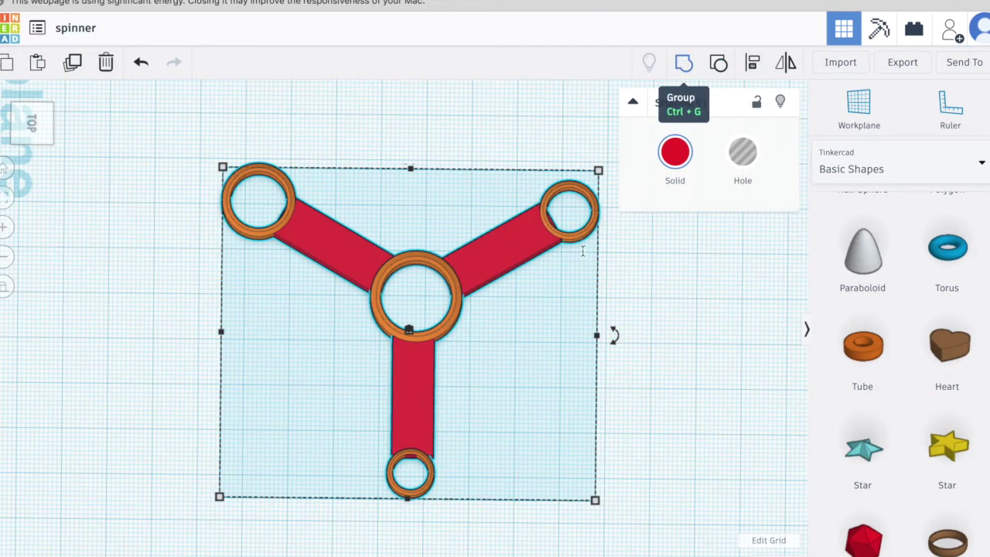
{"action": "key", "text": "ctrl+g"}
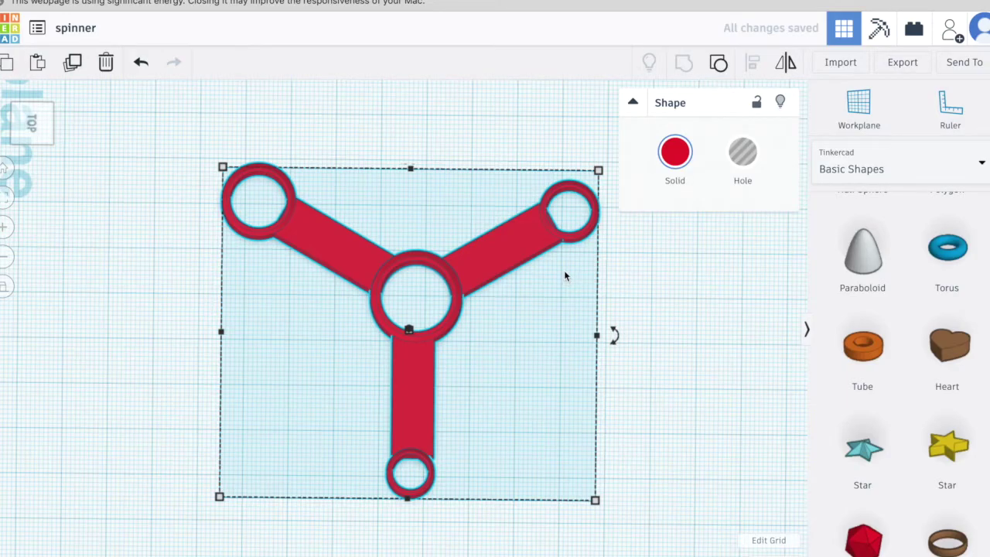